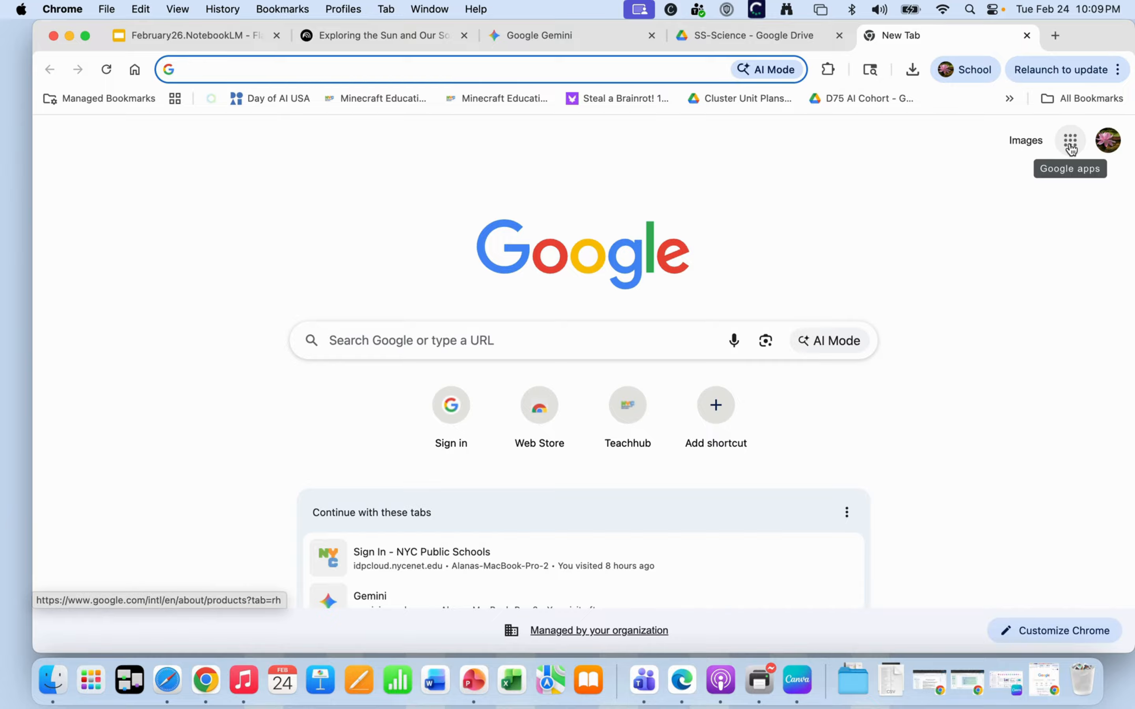
Step: Open NotebookLM from the Google apps list
left_click(1070, 148)
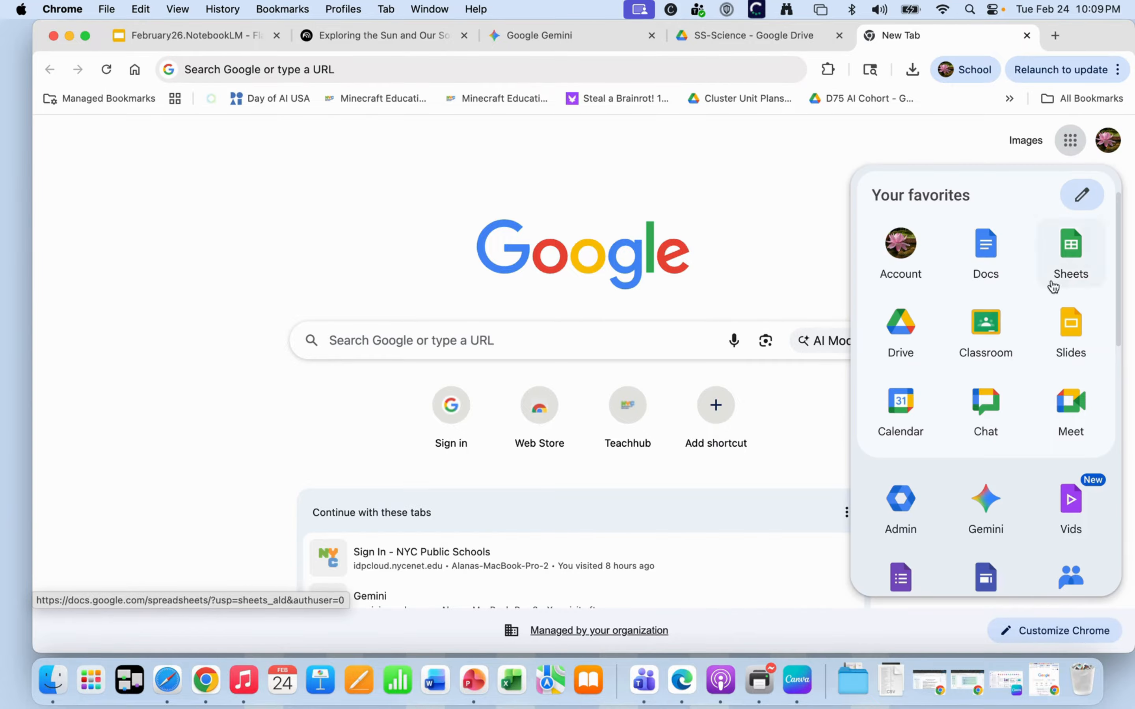
scroll(1050, 296, "down", 6)
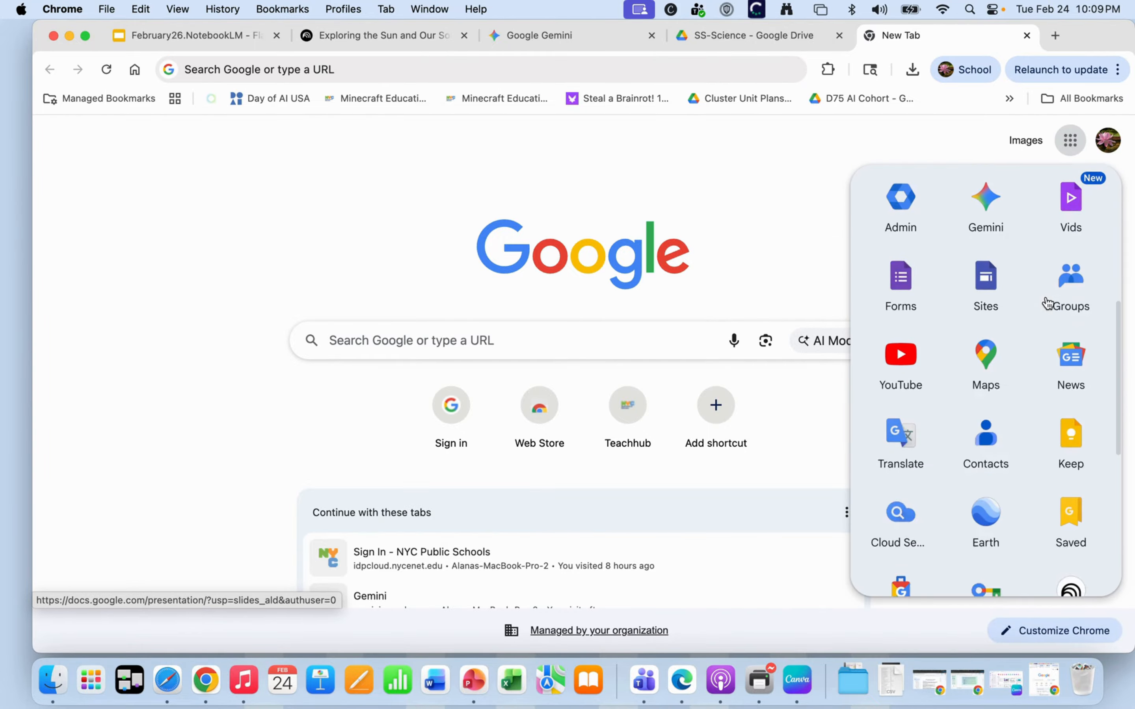
scroll(1046, 302, "down", 3)
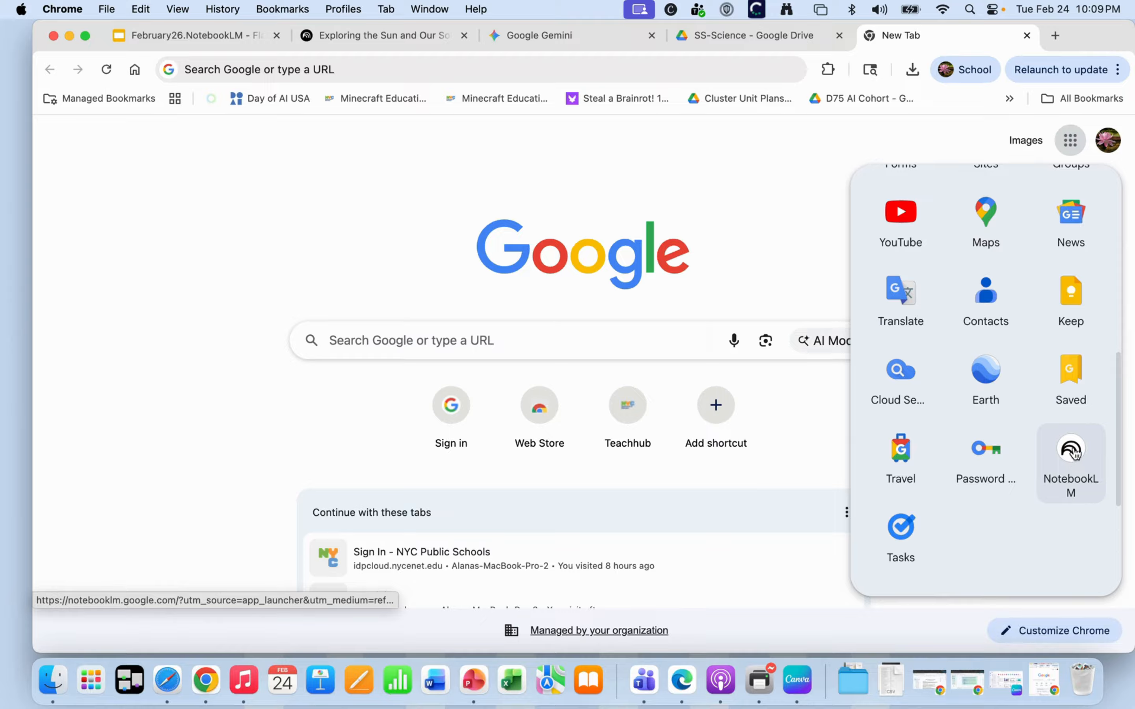
left_click(1070, 459)
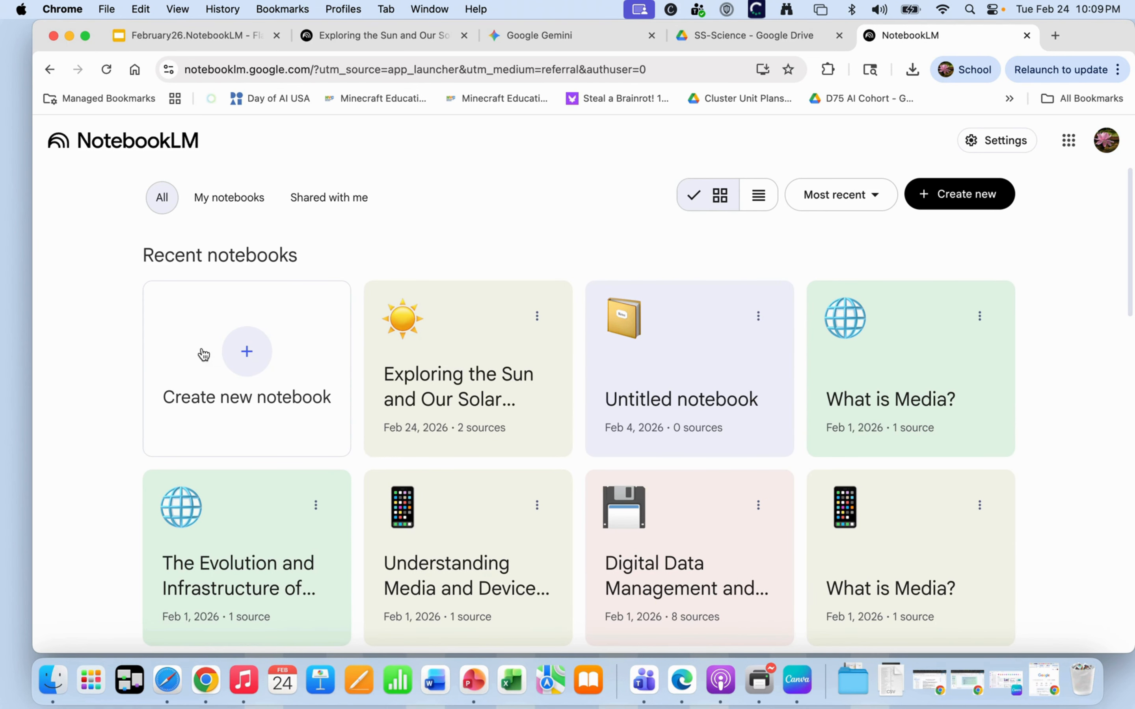
Step: Create a new notebook and dismiss its initial add-sources dialog
scroll(247, 347, "up", 3)
left_click(245, 352)
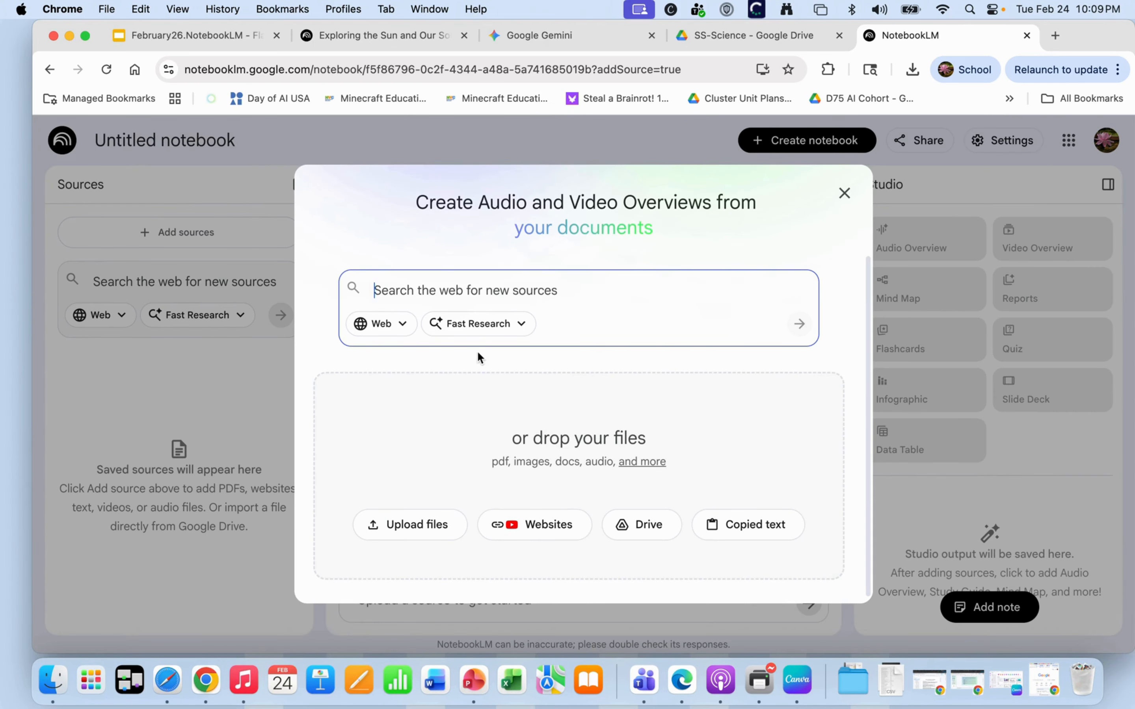
left_click(844, 193)
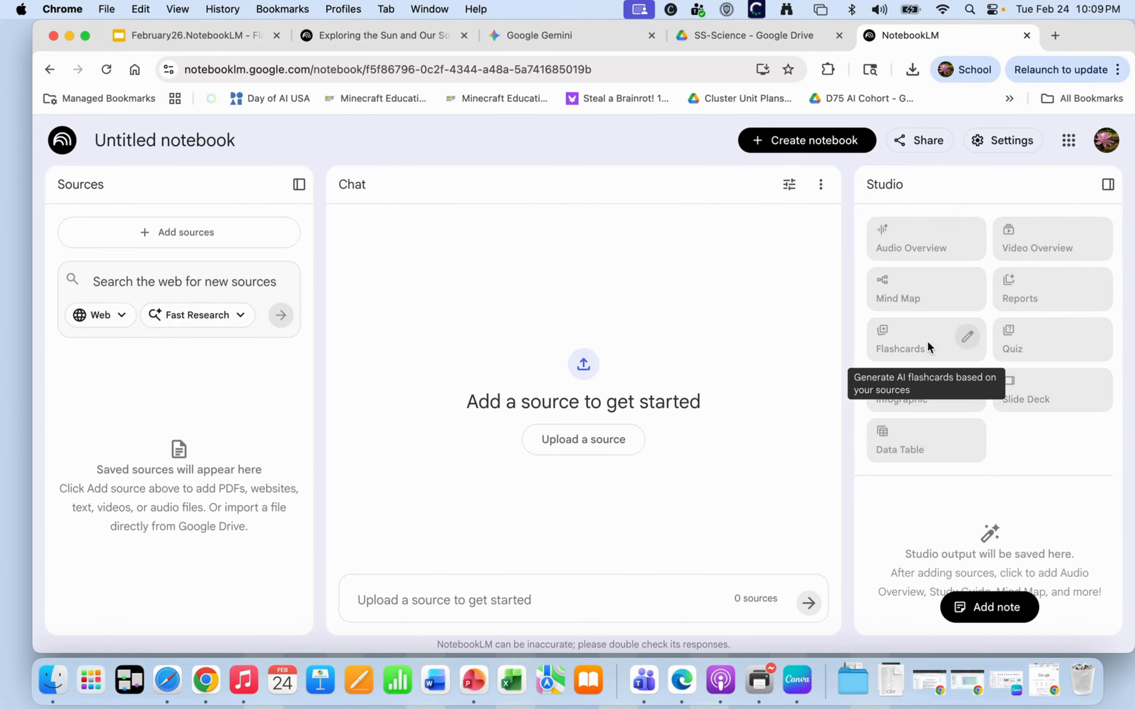
Step: Upload Places in Our Solar System.pdf and Sun Lesson.pdf from the Desktop as sources for the untitled notebook
scroll(927, 341, "up", 2)
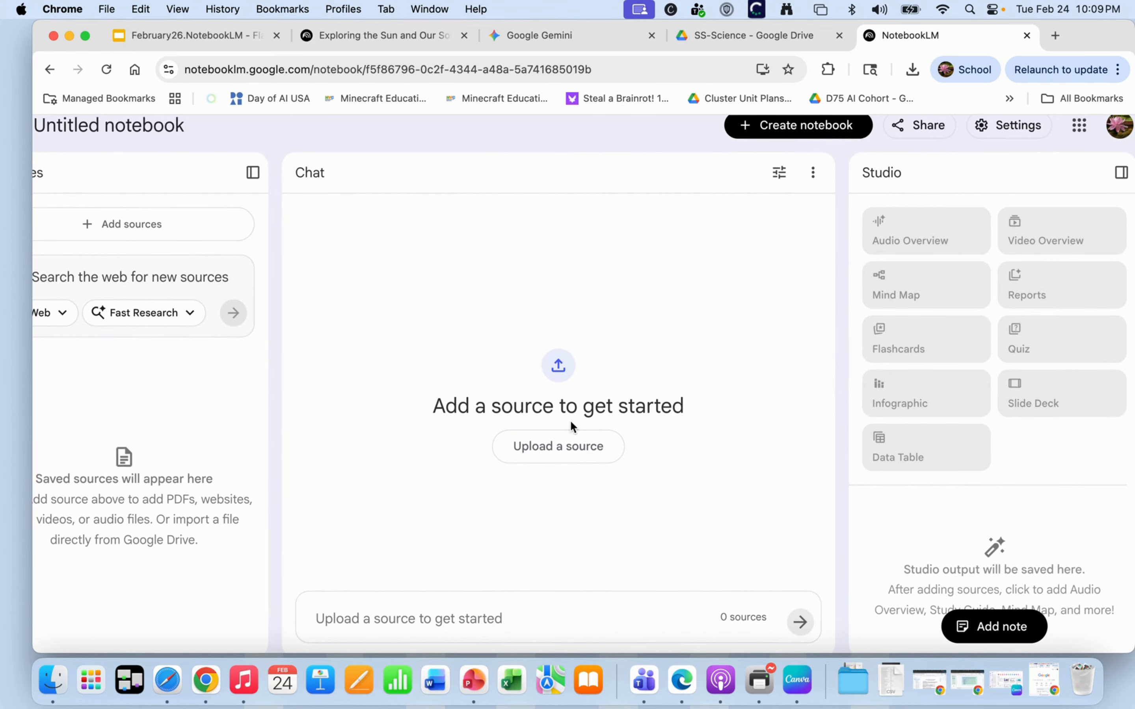
scroll(146, 455, "left", 3)
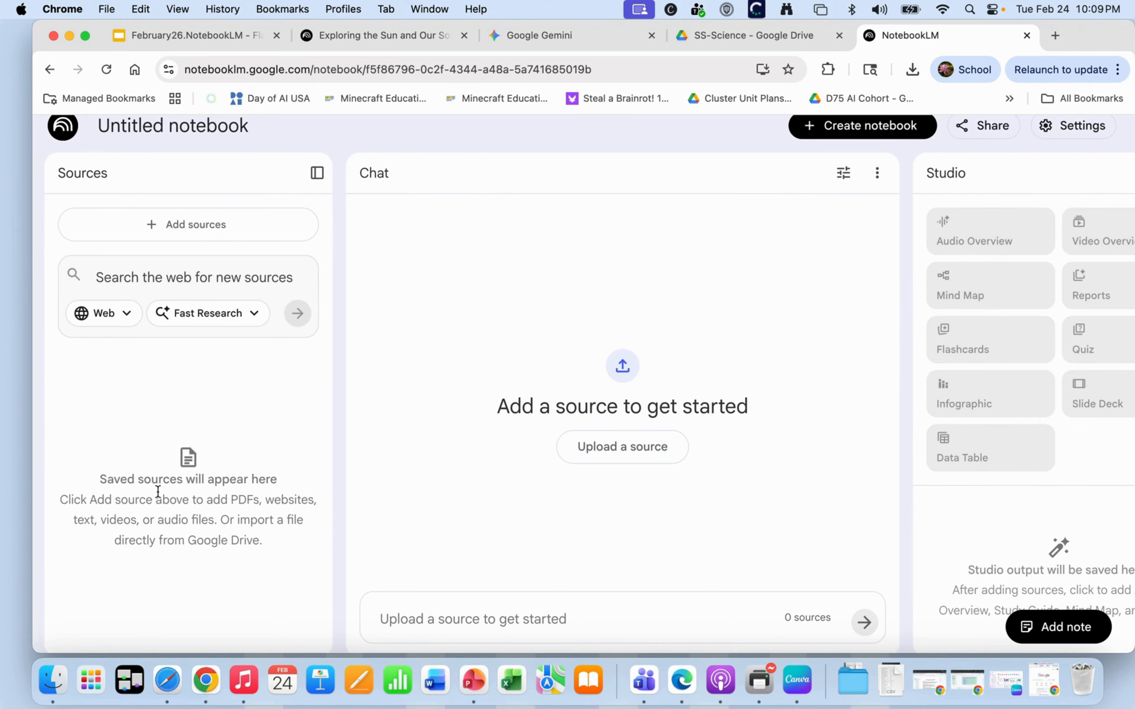
left_click(161, 230)
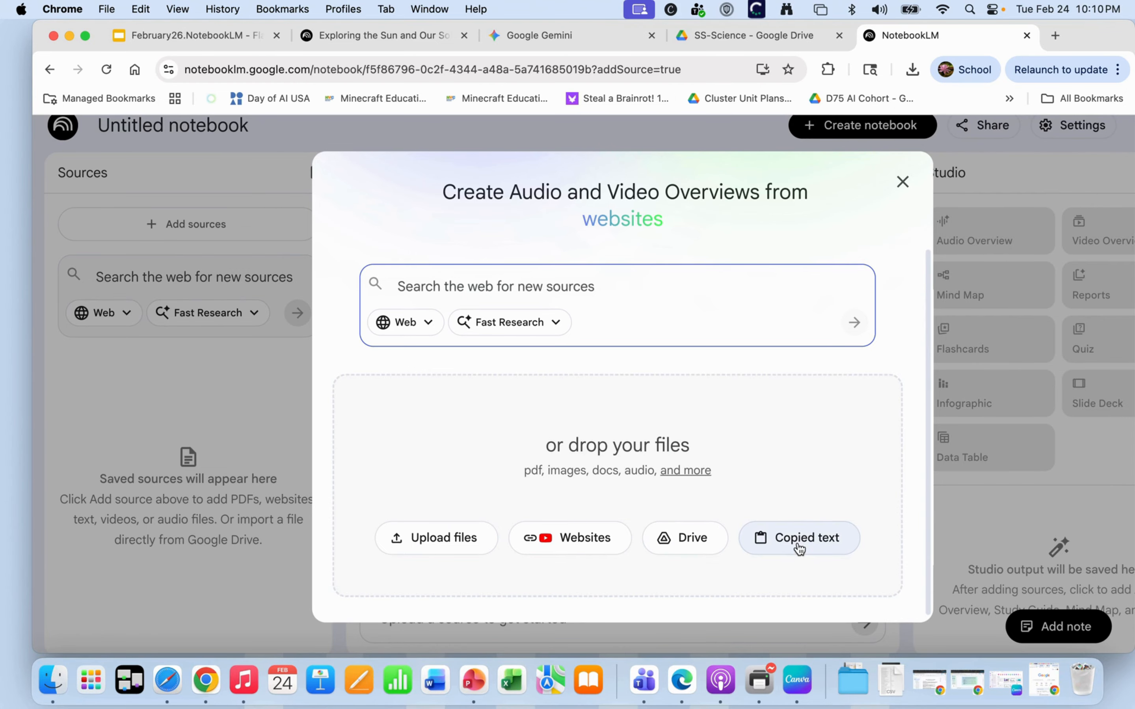
left_click(418, 540)
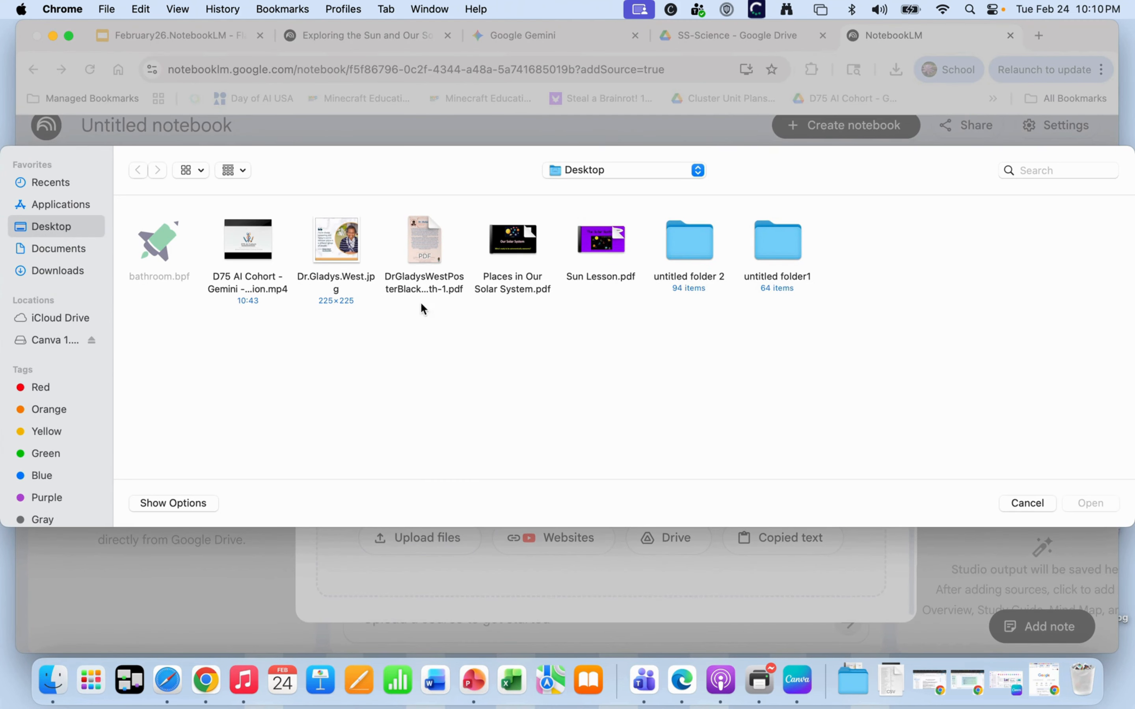
left_click(513, 251)
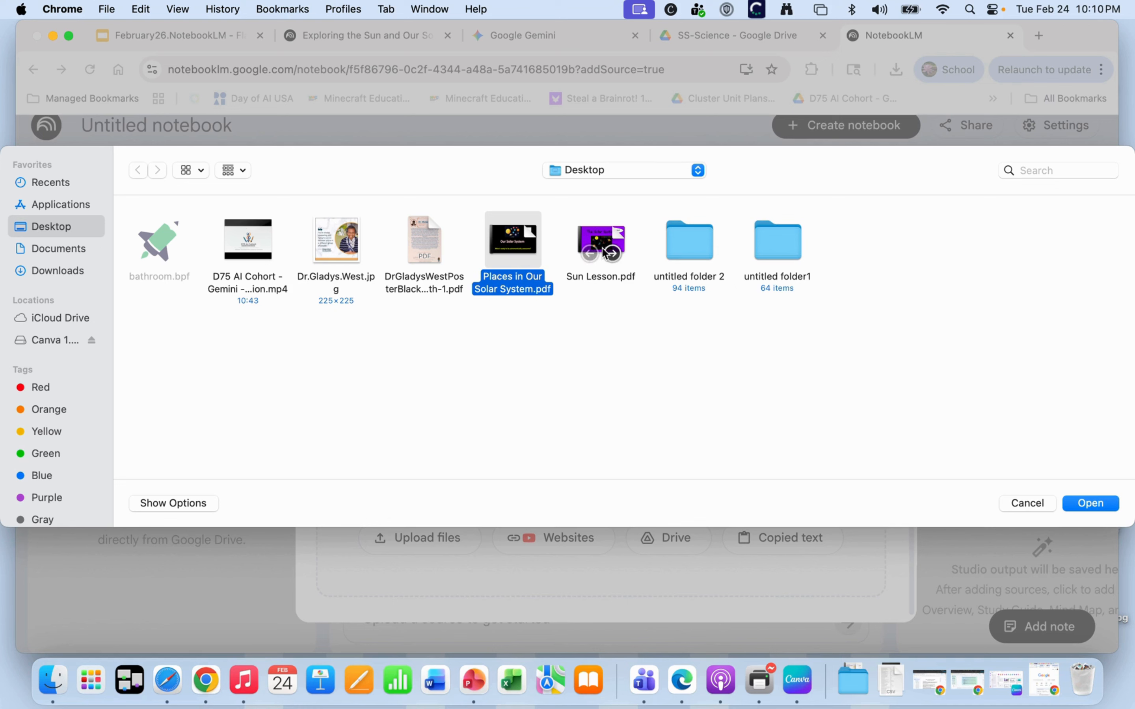
left_click(603, 252, "super")
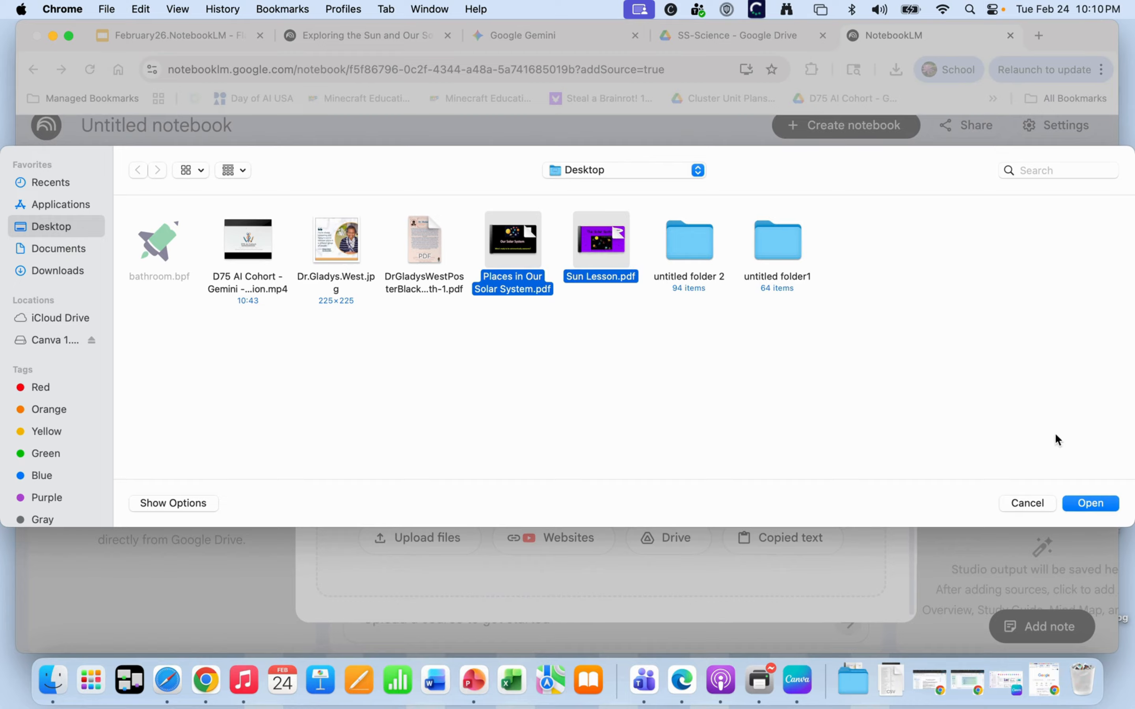
left_click(1107, 509)
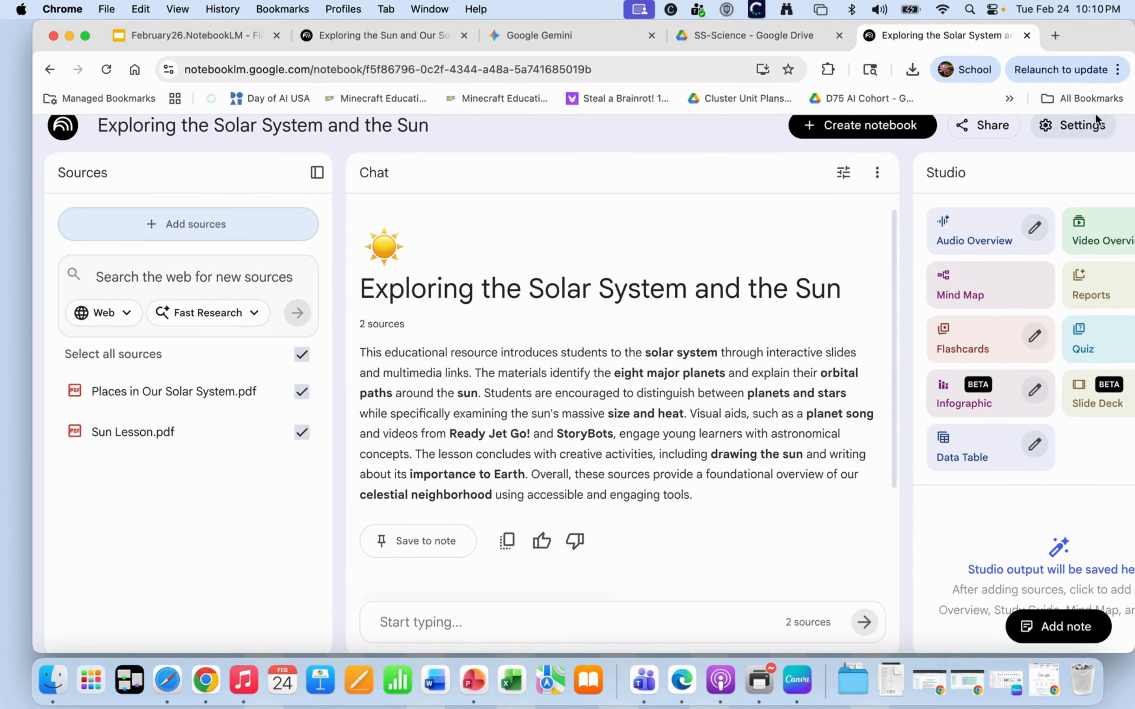
Step: Reposition and widen the browser window to bring more of the notebook's Studio area into view
left_click_drag(1094, 30, 1072, 26)
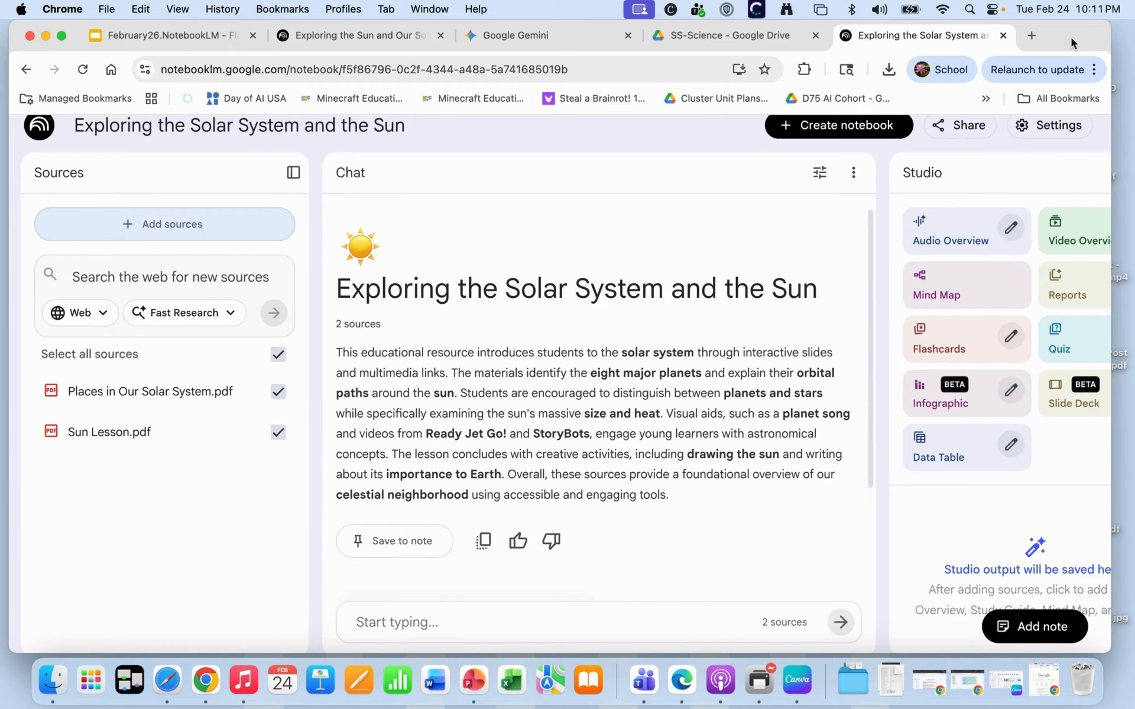
left_click_drag(1070, 36, 994, 36)
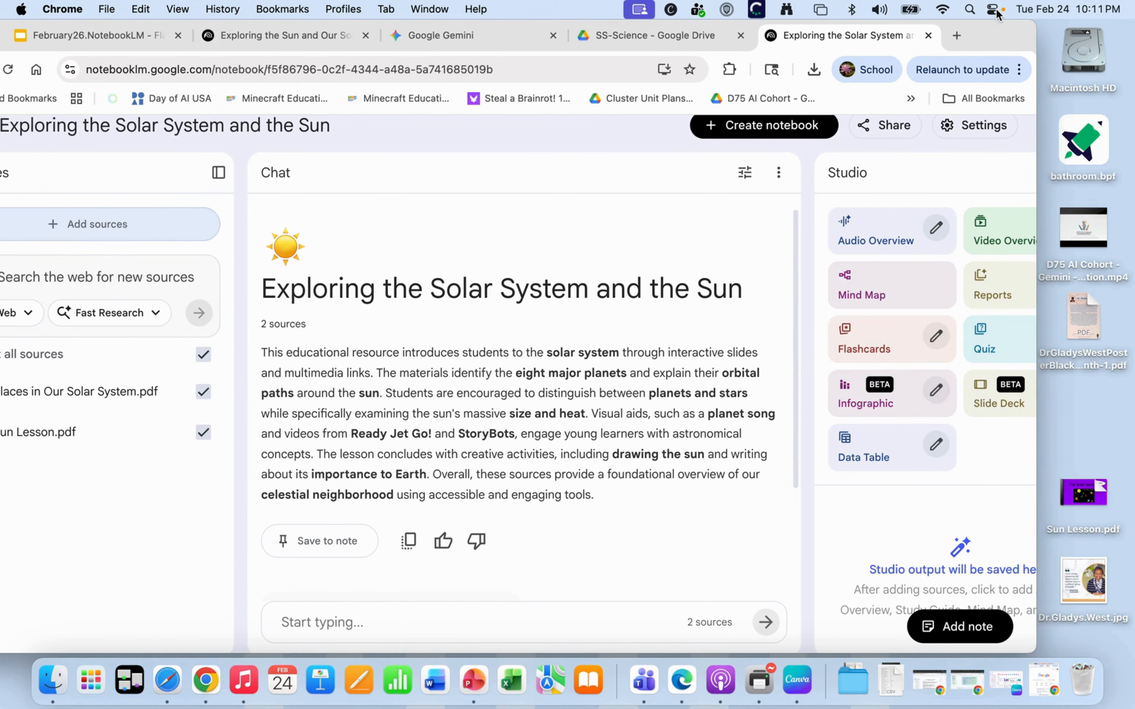
double_click(1036, 467)
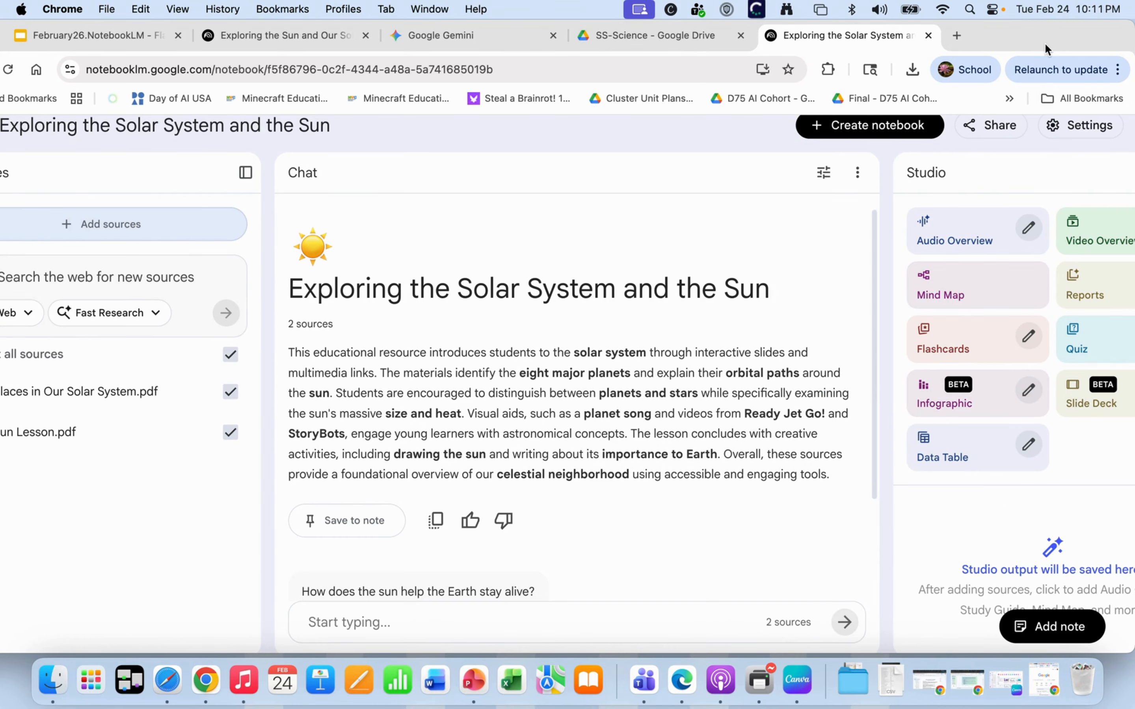
left_click_drag(1034, 29, 1009, 21)
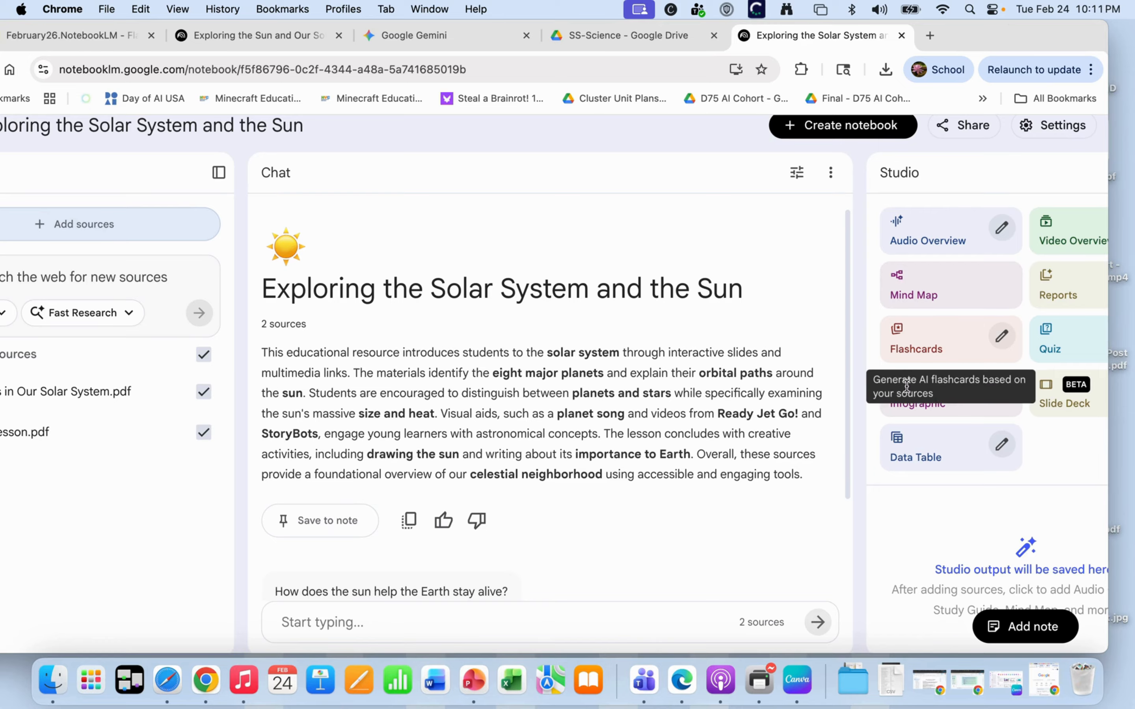
Step: Customize the notebook's flashcards with the number of cards set to Fewer and the difficulty level set to Easy
scroll(937, 396, "right", 4)
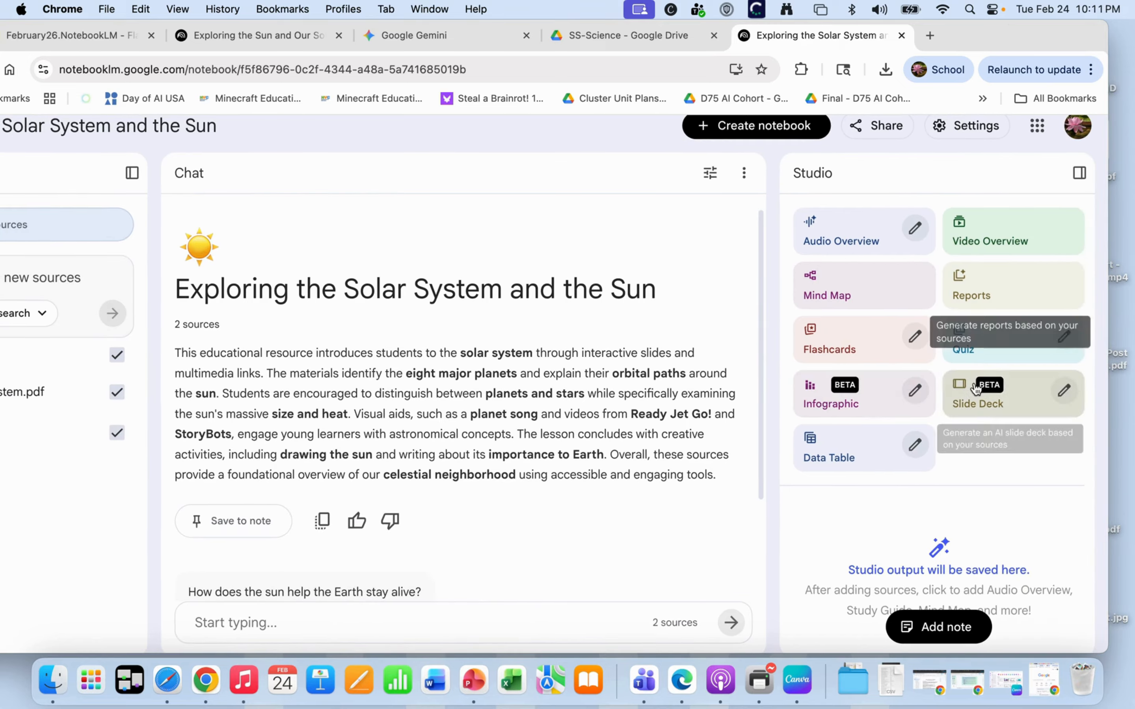
scroll(875, 362, "up", 3)
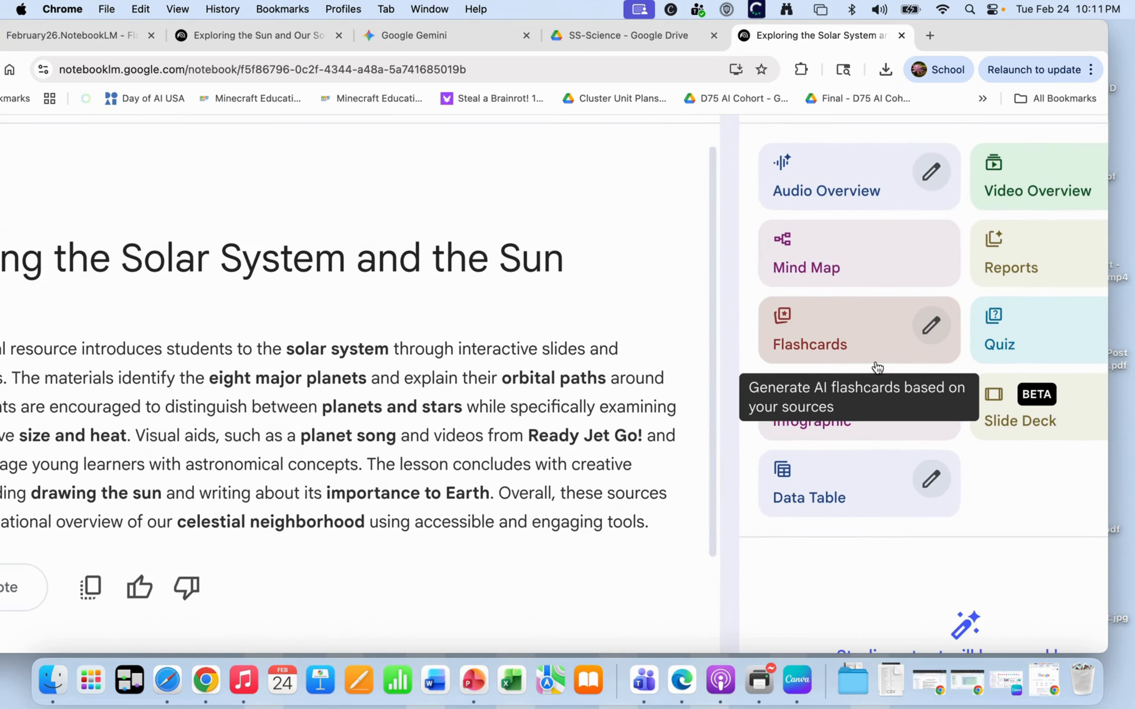
left_click(932, 328)
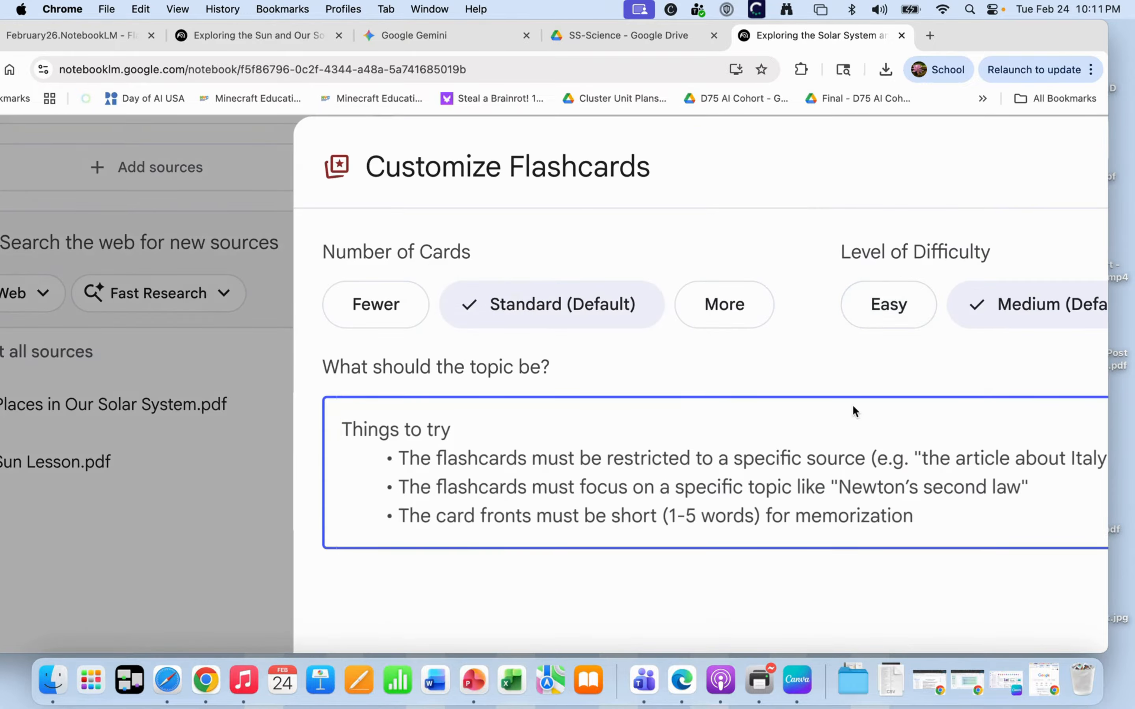
scroll(826, 435, "down", 3)
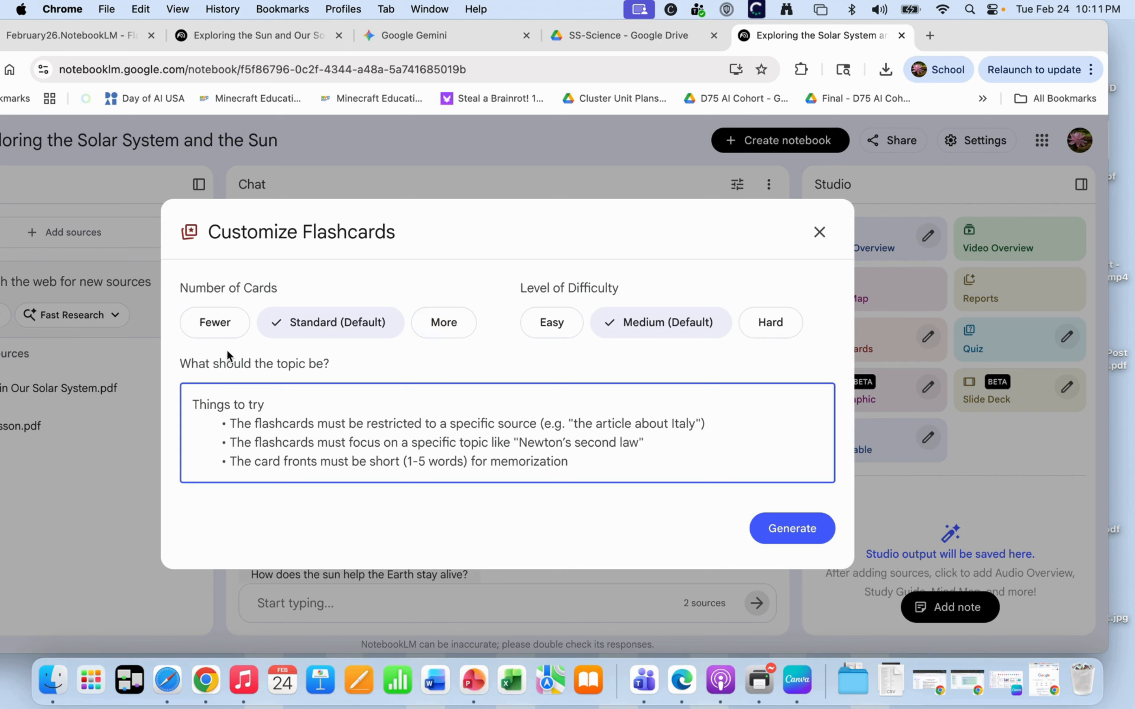
left_click(212, 323)
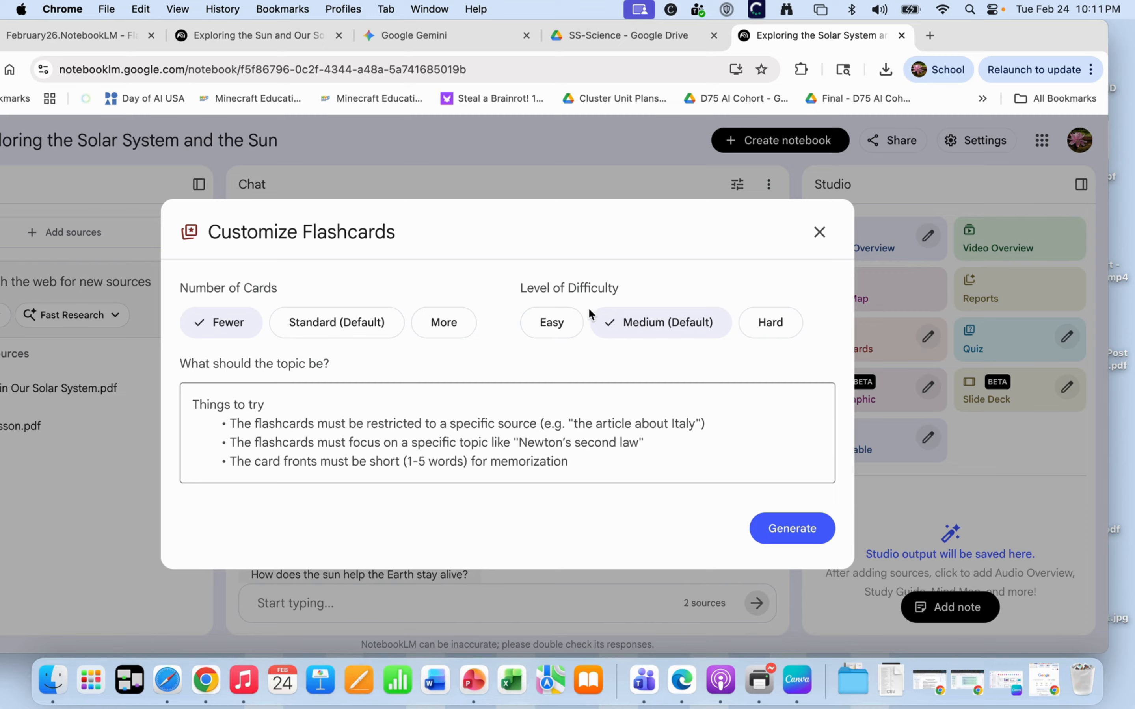
left_click(547, 328)
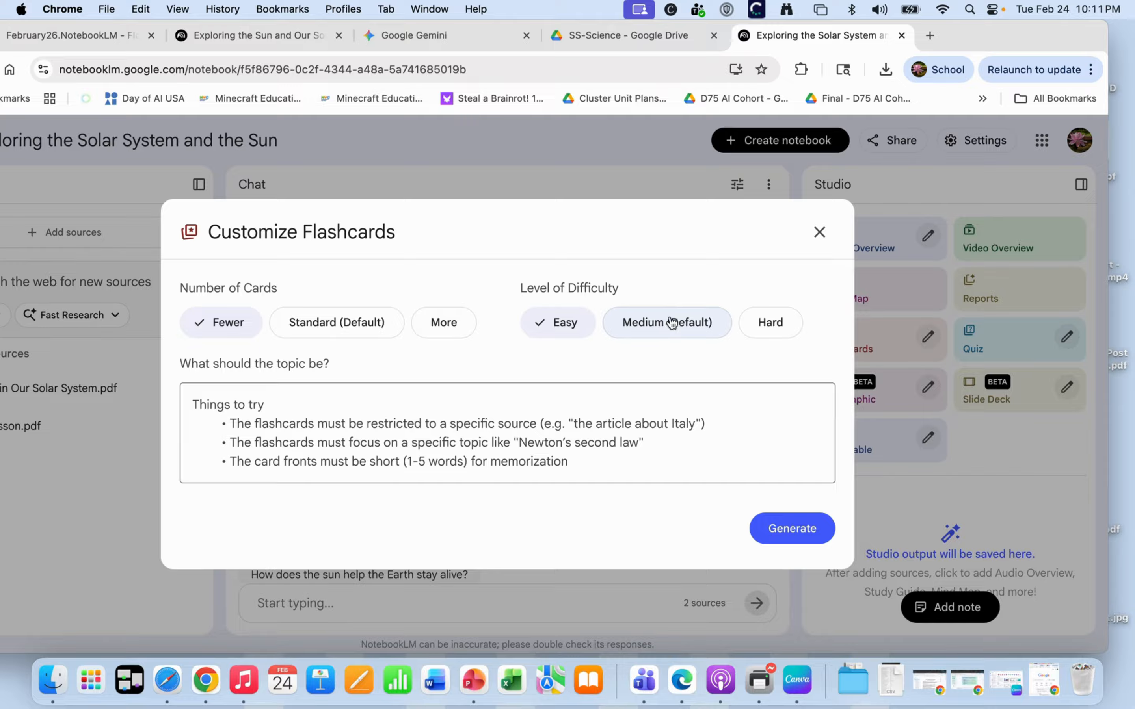
Step: Enter the flashcard topic "create the flashcards at lexile level grade 1" and generate the flashcards
left_click(294, 403)
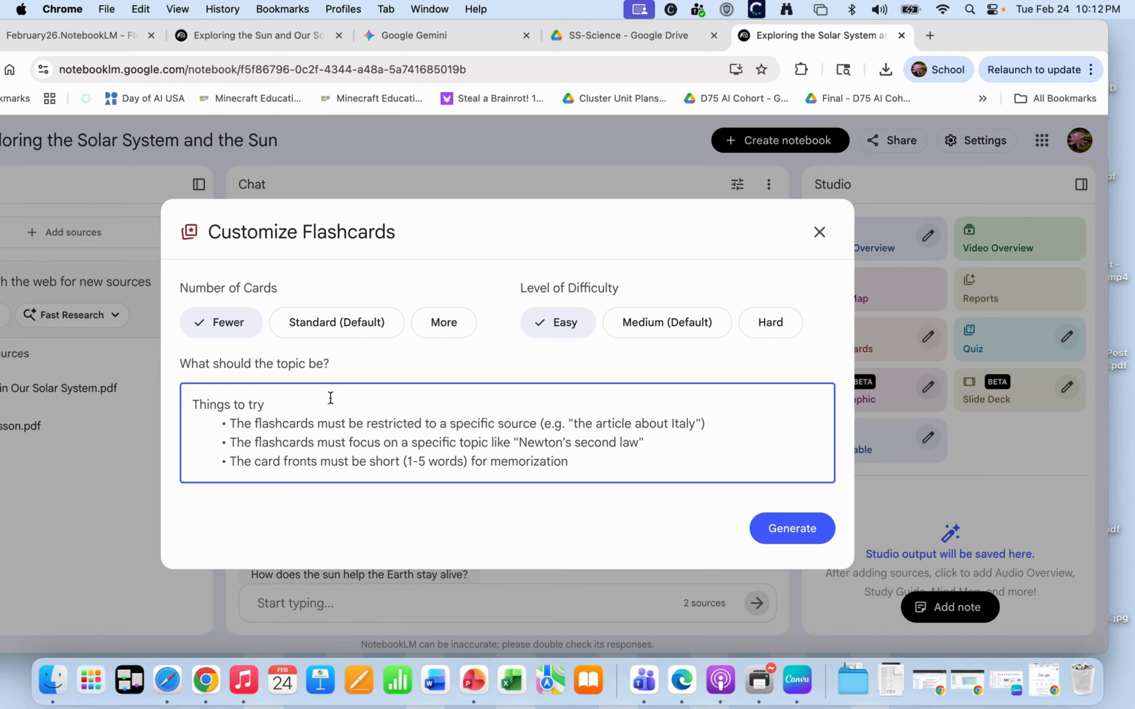
type("o")
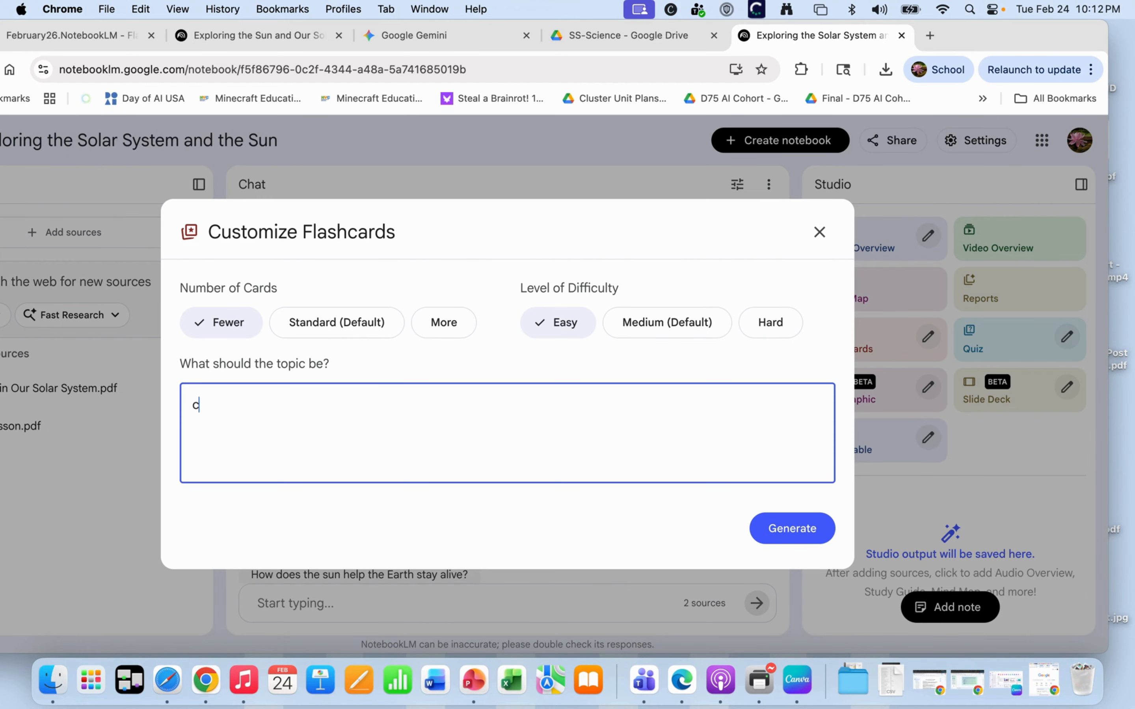
type("reate the flashcards at lexile")
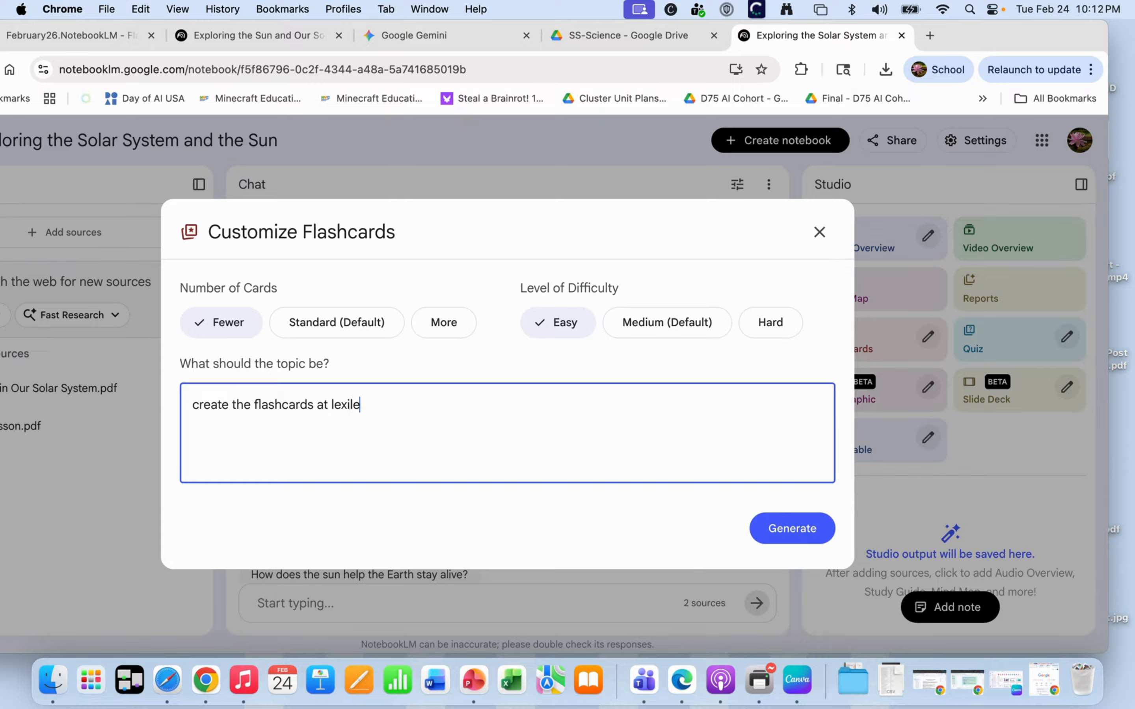
type("l grade 1")
left_click_drag(987, 29, 1029, 29)
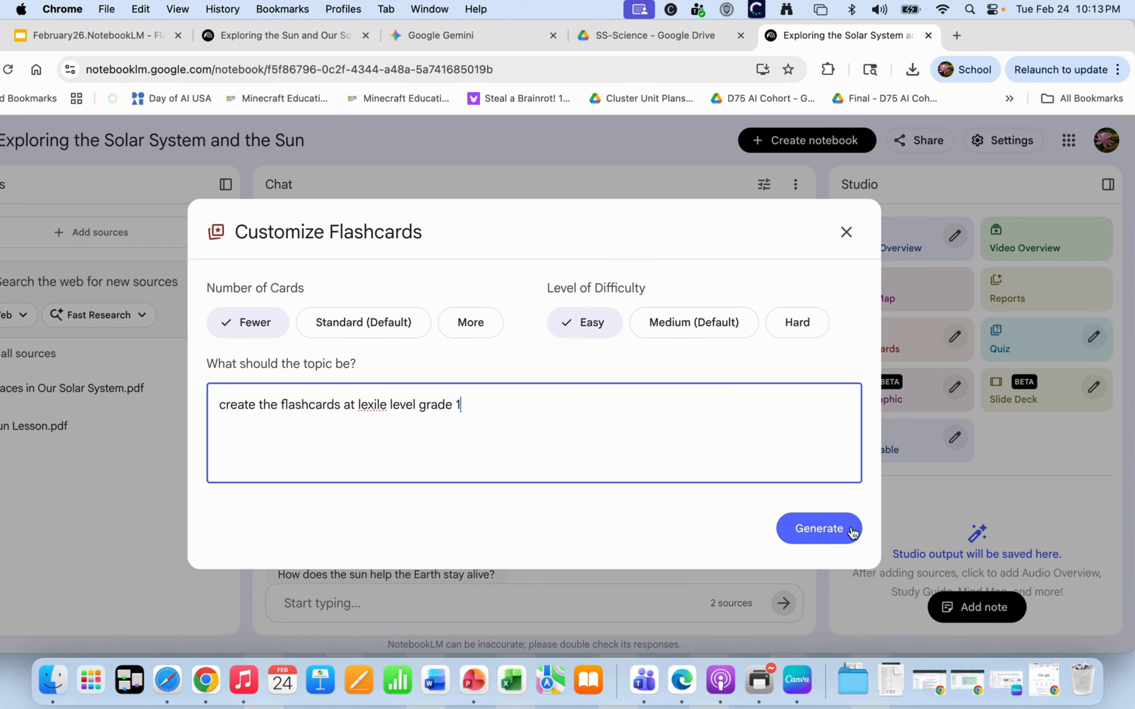
left_click(819, 529)
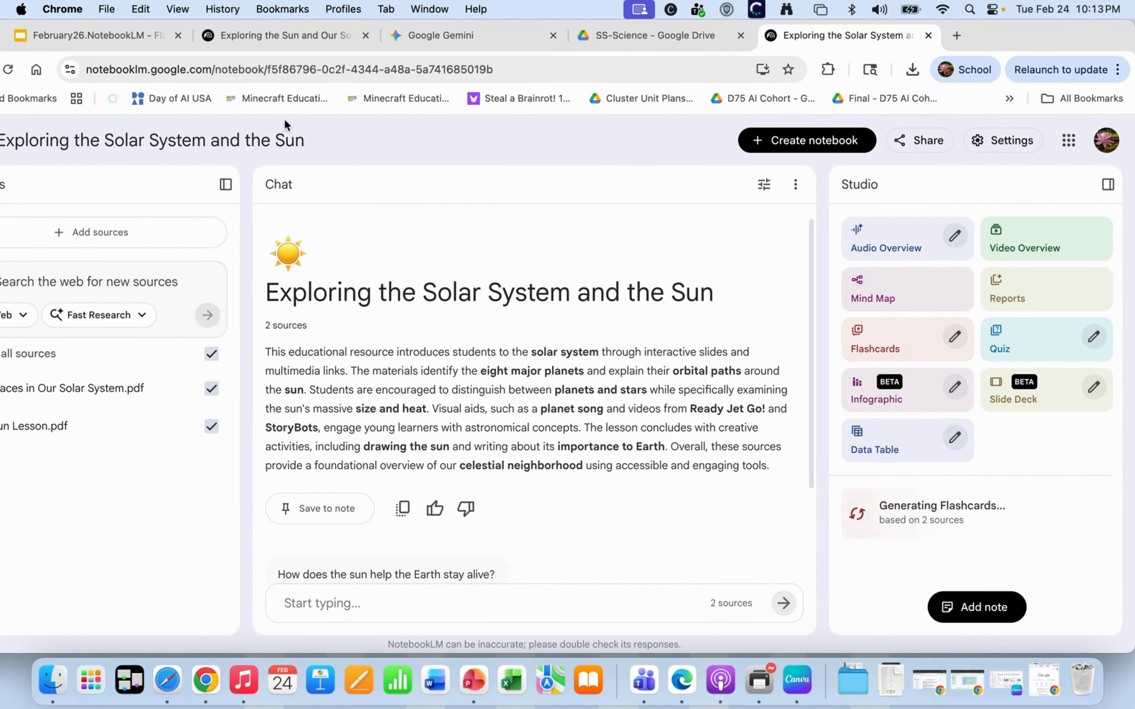
Step: Switch to the "Exploring the Sun and Our Solar System" notebook and open its Solar System Flashcards set
left_click(223, 37)
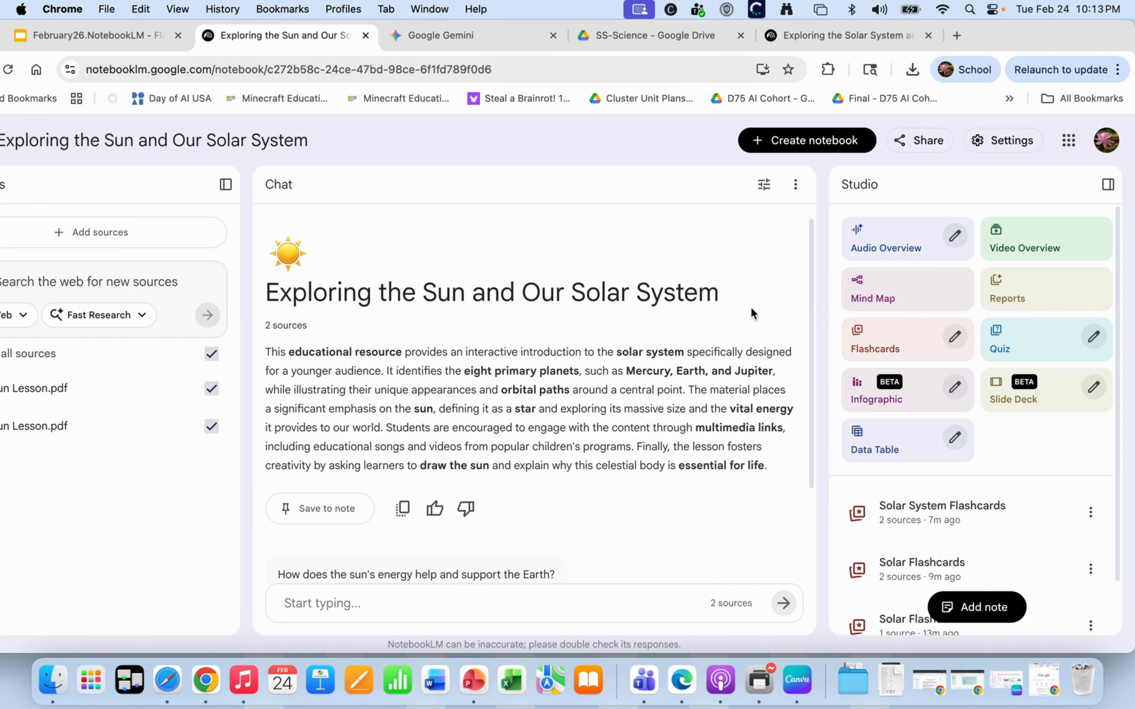
left_click_drag(996, 27, 986, 25)
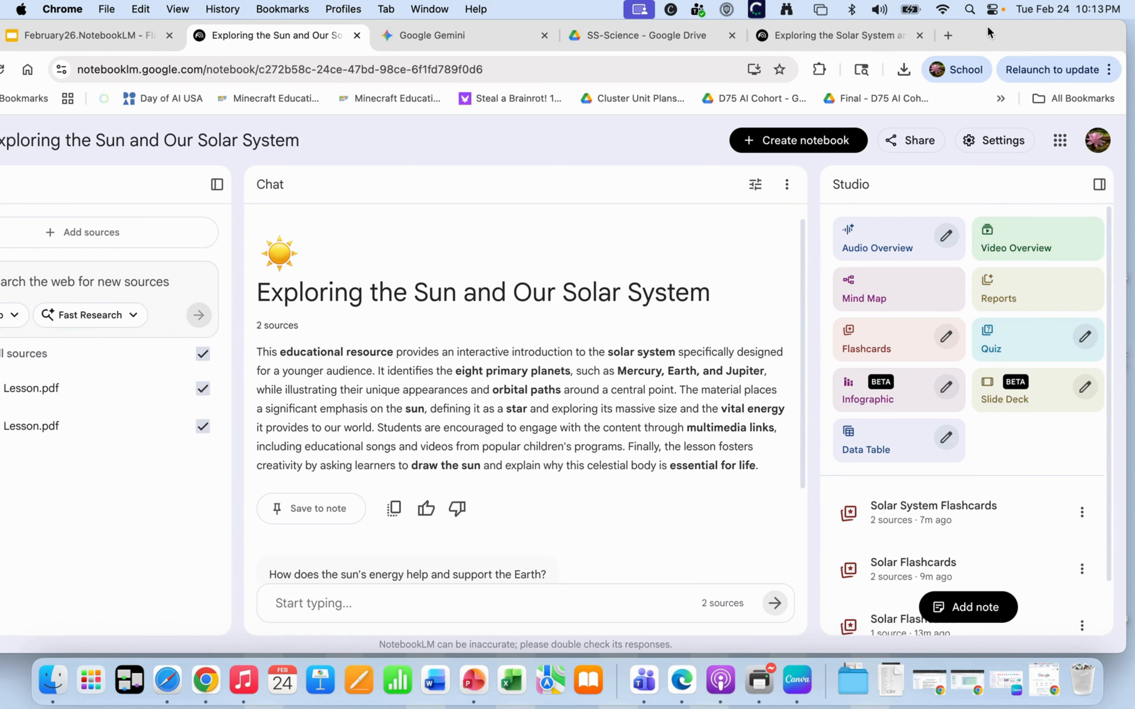
scroll(962, 586, "down", 2)
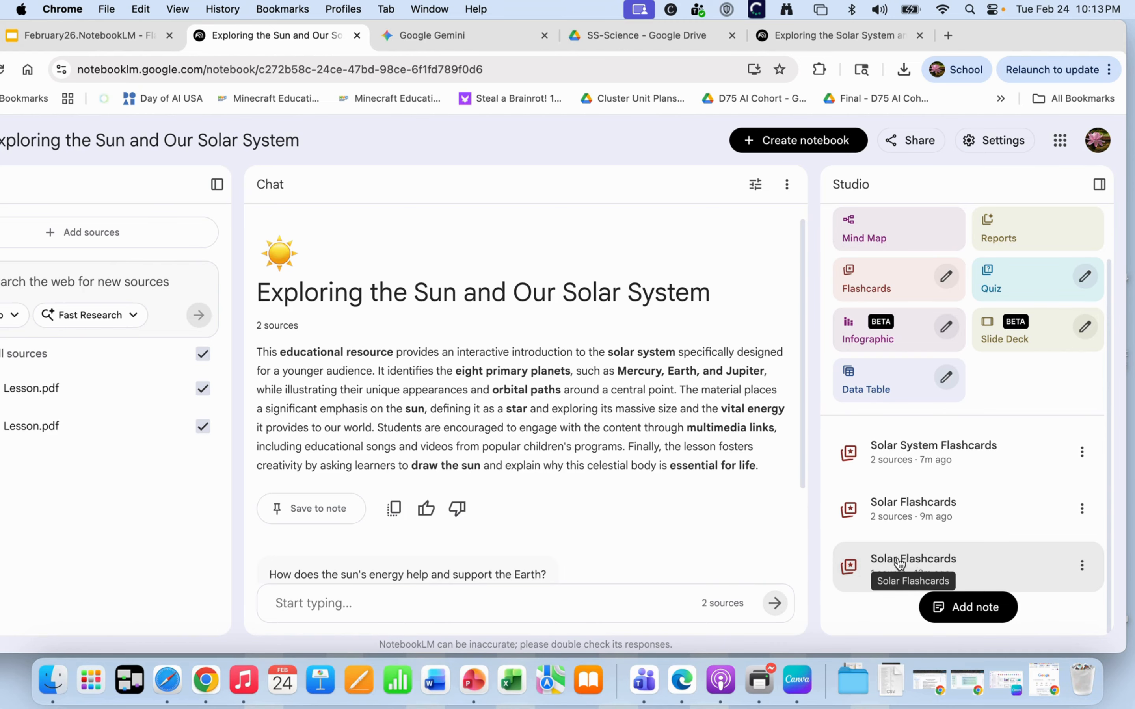
left_click(919, 453)
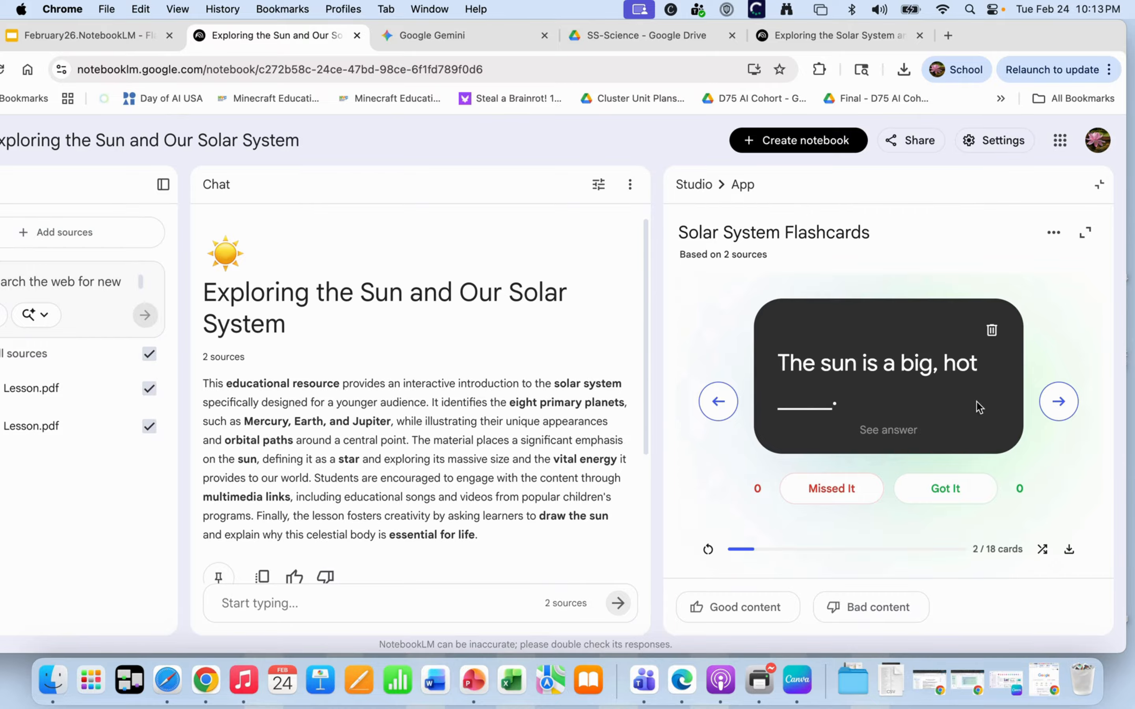
Step: Enlarge the flashcard viewer, reveal the answer to "The sun is a big, hot ____", and mark the card as Got It
left_click(1087, 234)
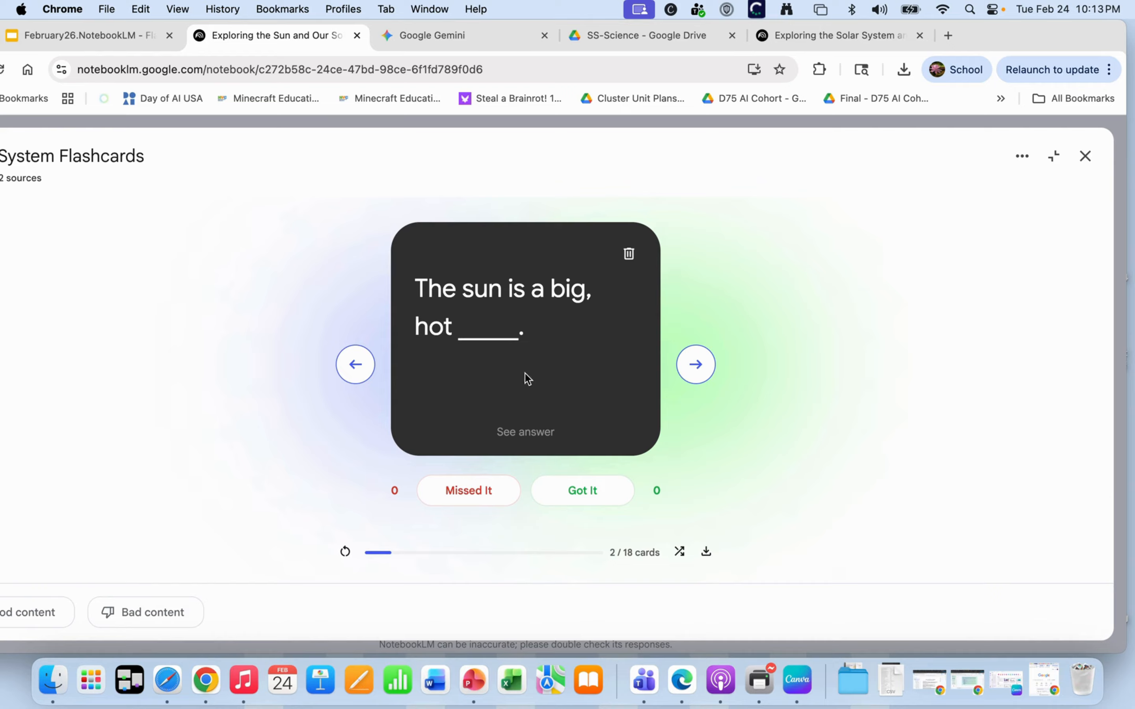
left_click(539, 408)
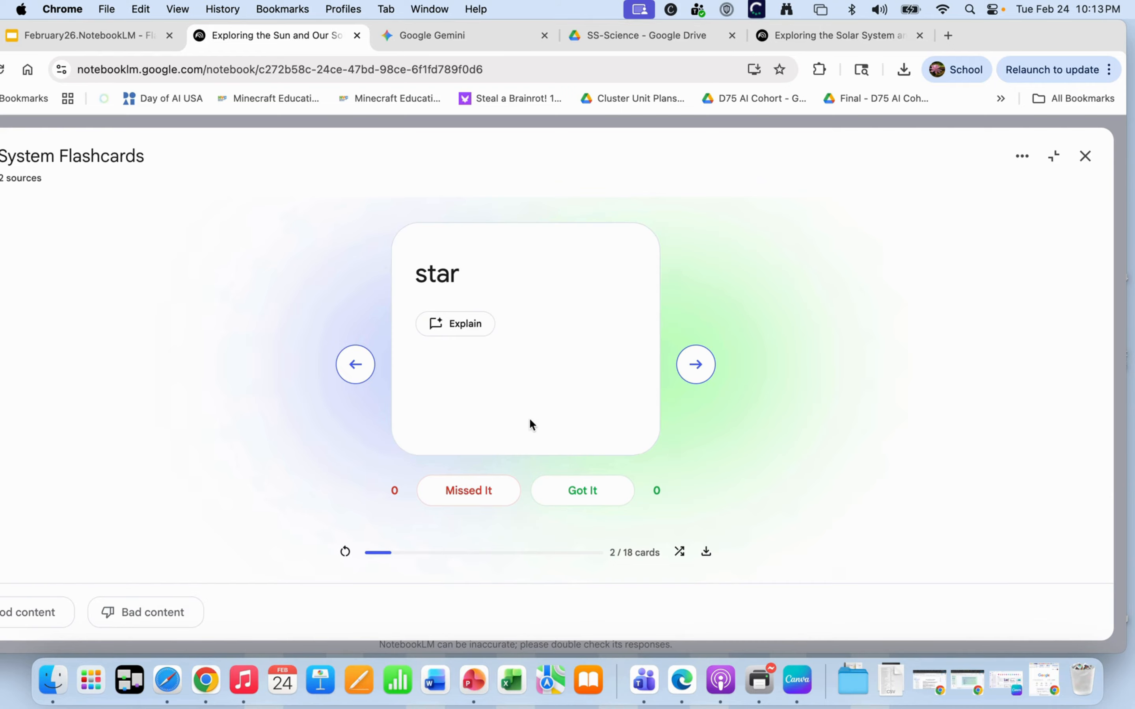
left_click(572, 503)
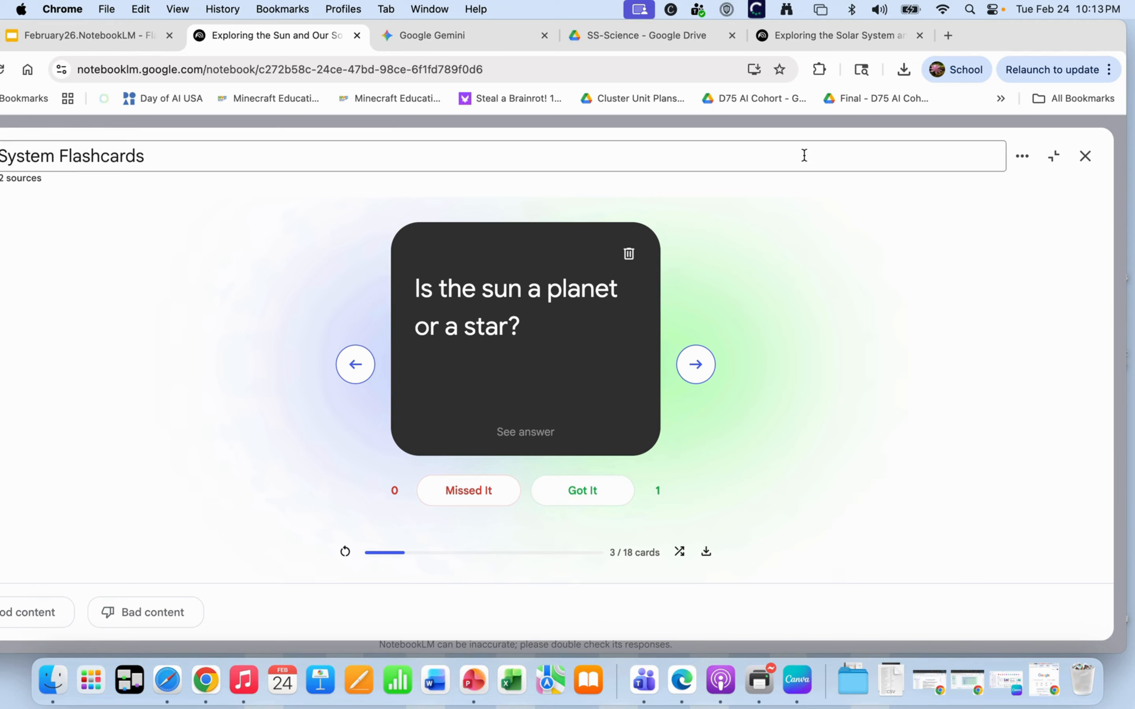
Step: Reveal the answer to "Is the sun a planet or a star?", mark that card as Got It, and skip the following card
left_click_drag(1019, 37, 1090, 33)
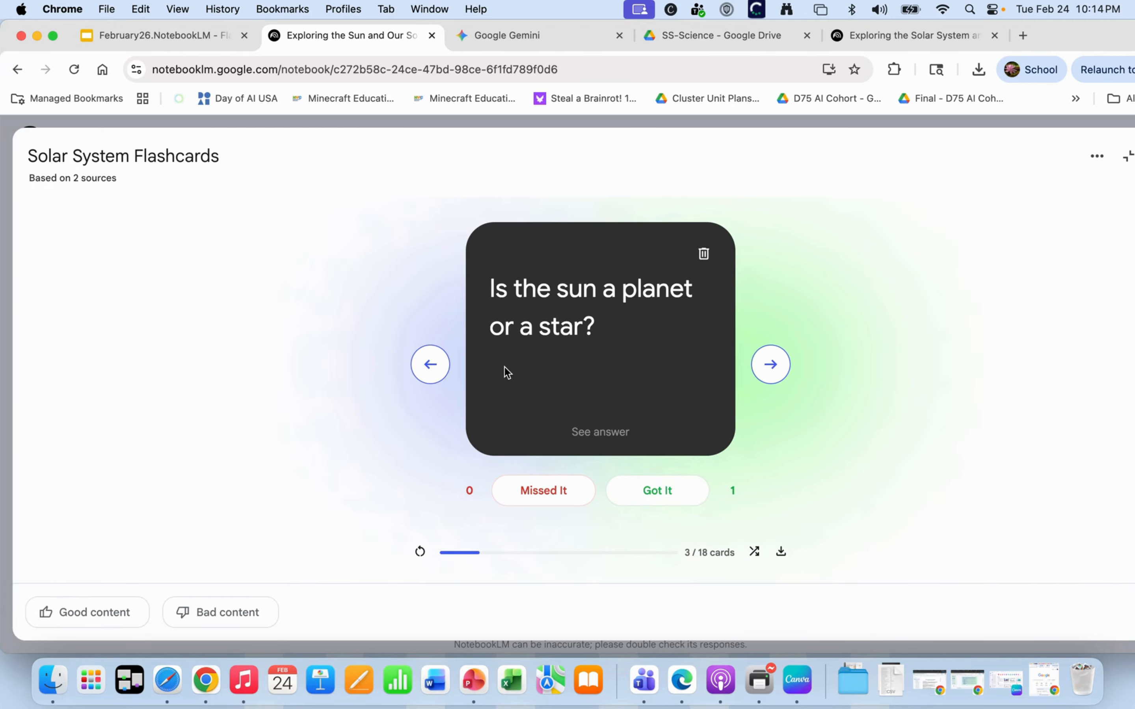
left_click(646, 379)
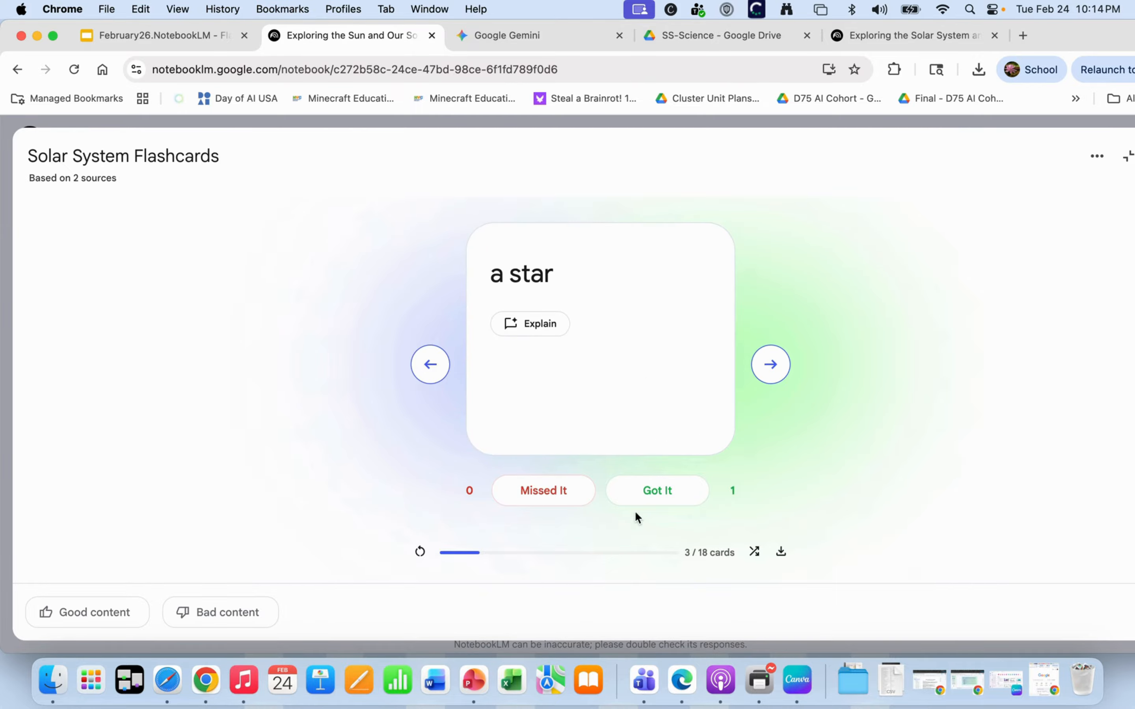
left_click(639, 499)
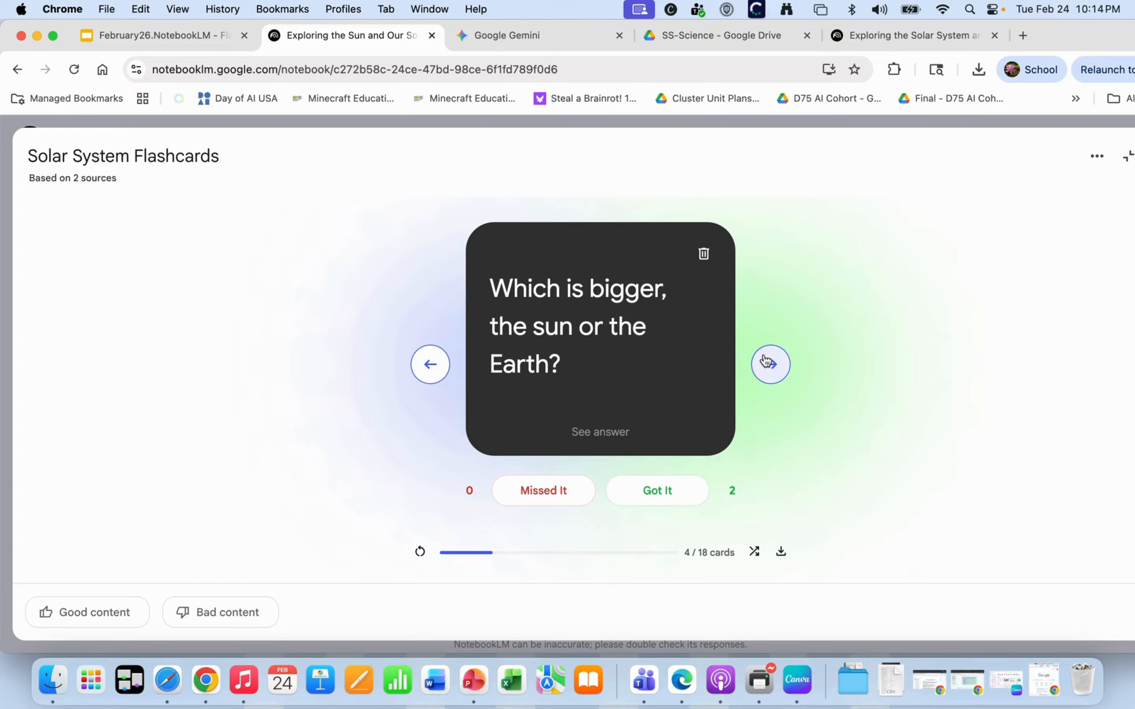
left_click(770, 363)
Step: Shuffle the Solar System Flashcards deck and download the set as a CSV file
scroll(669, 548, "up", 3)
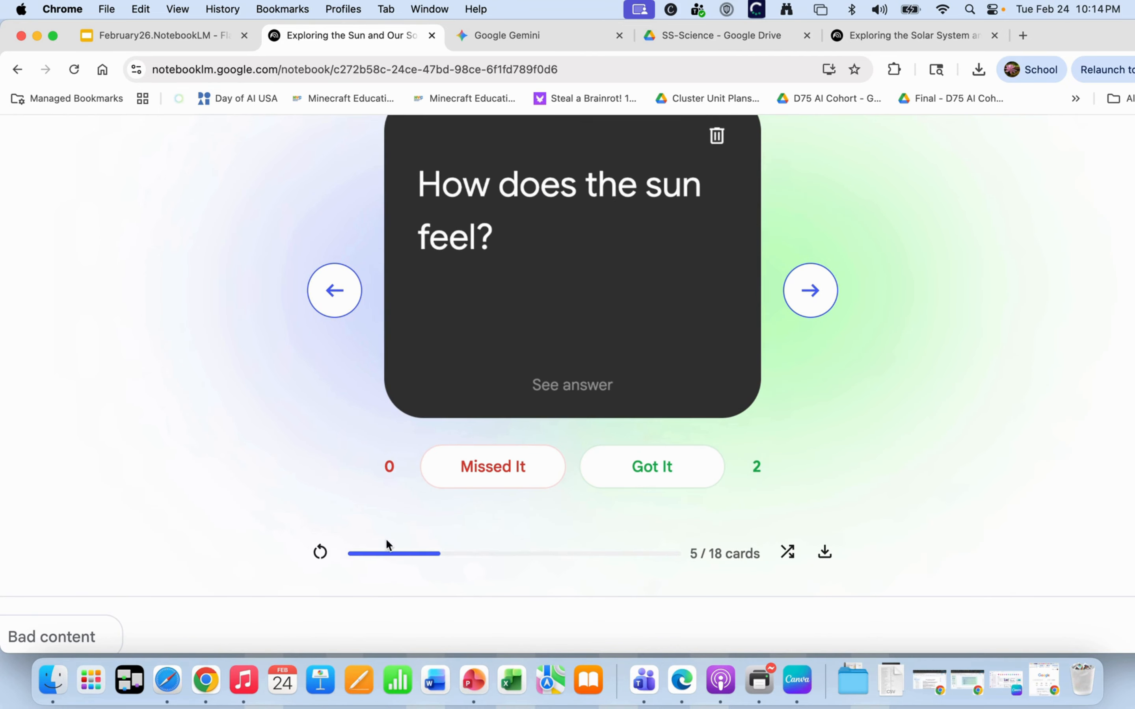
left_click(788, 552)
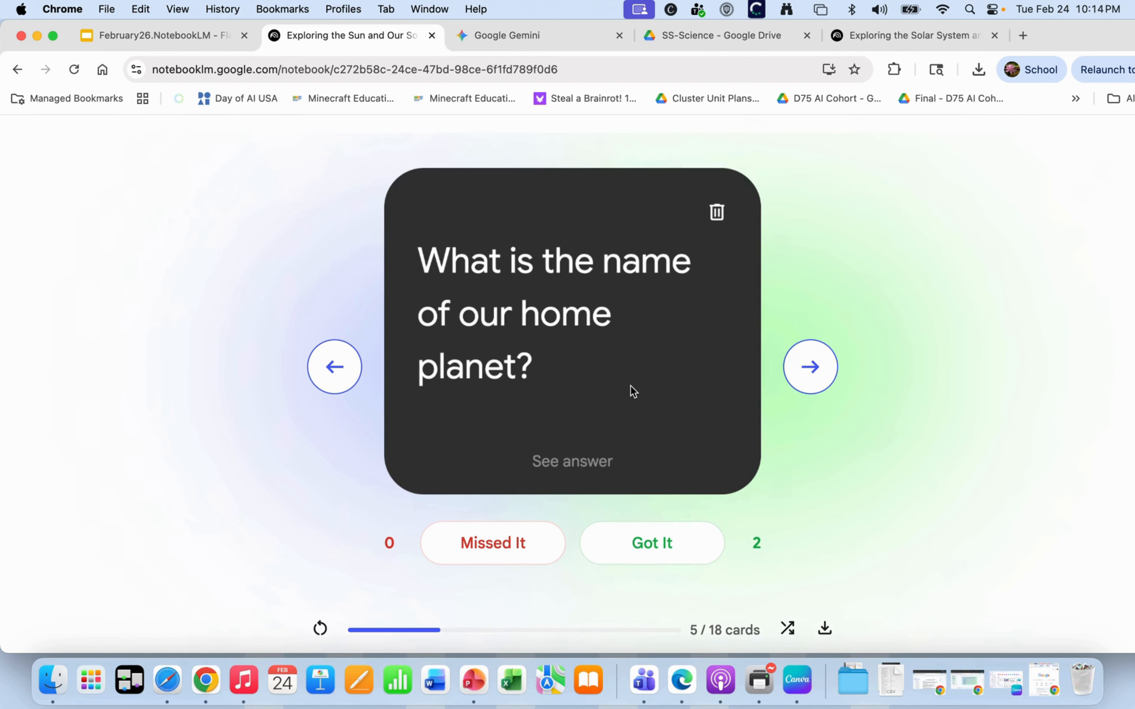
scroll(746, 563, "down", 1)
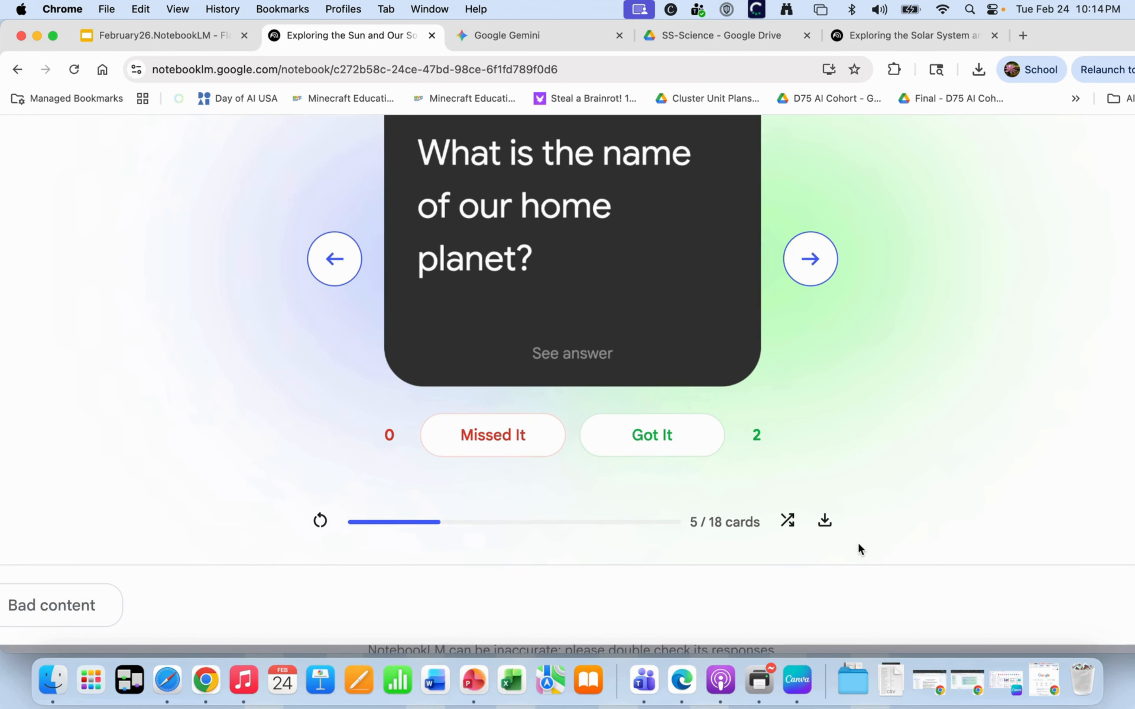
left_click(825, 521)
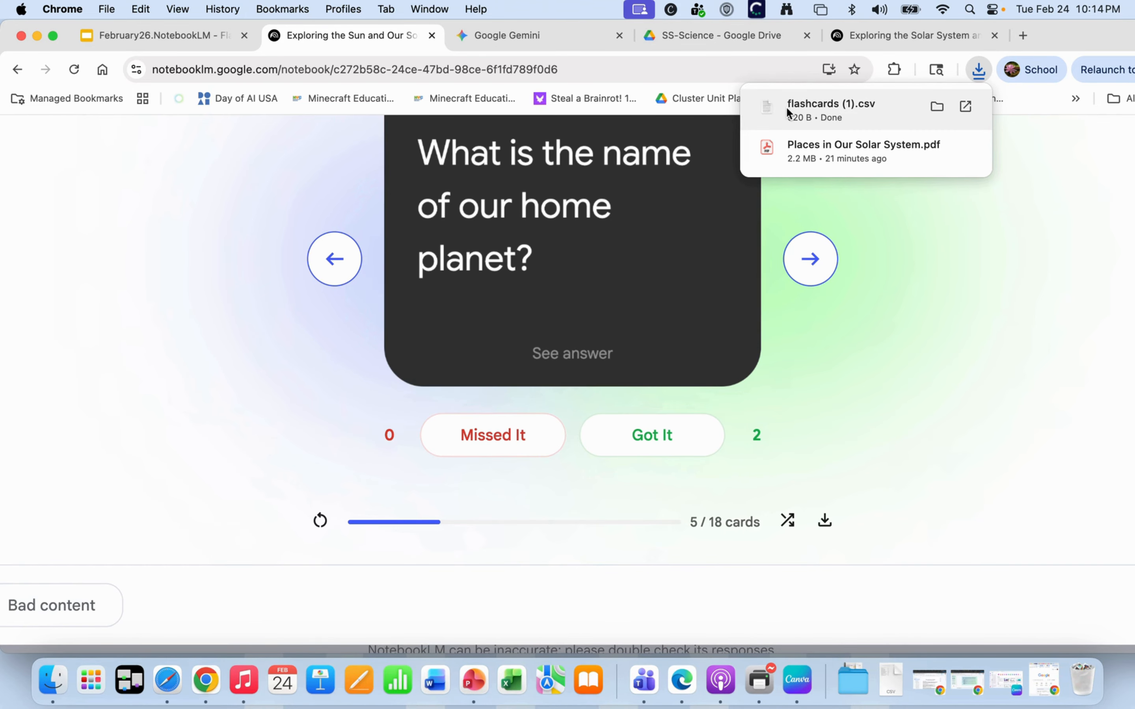
Step: Open the downloaded flashcards (1).csv in Numbers to view the questions and answers as a table
left_click(786, 111)
left_click(783, 105)
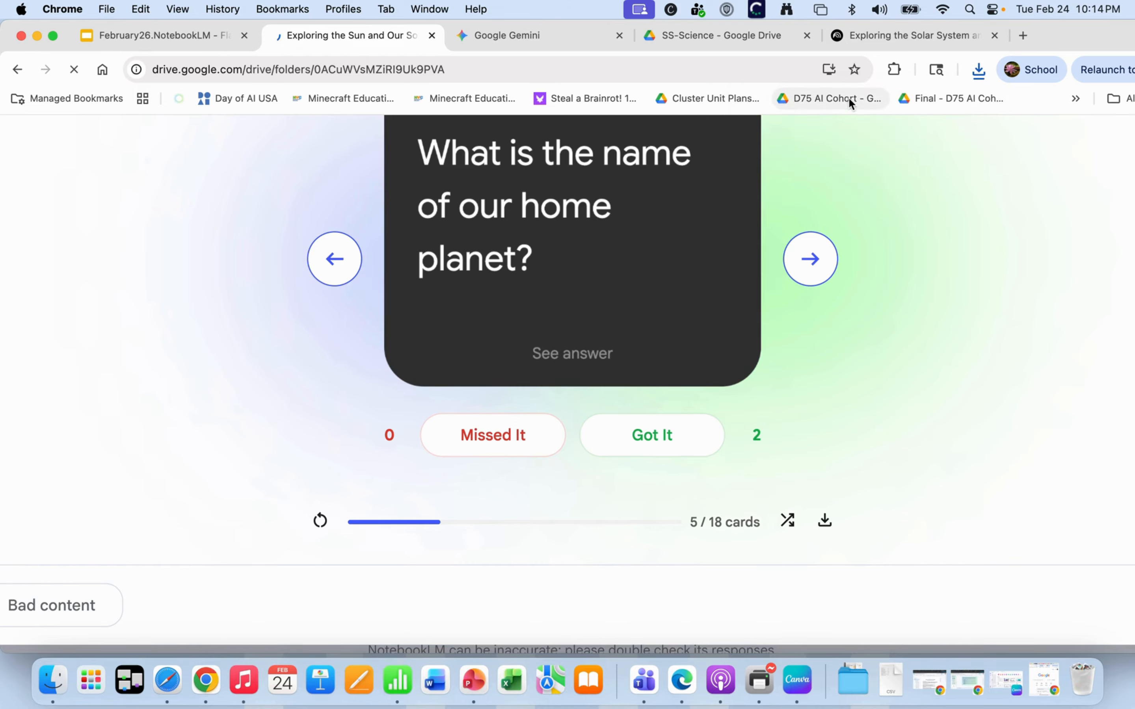
left_click(980, 69)
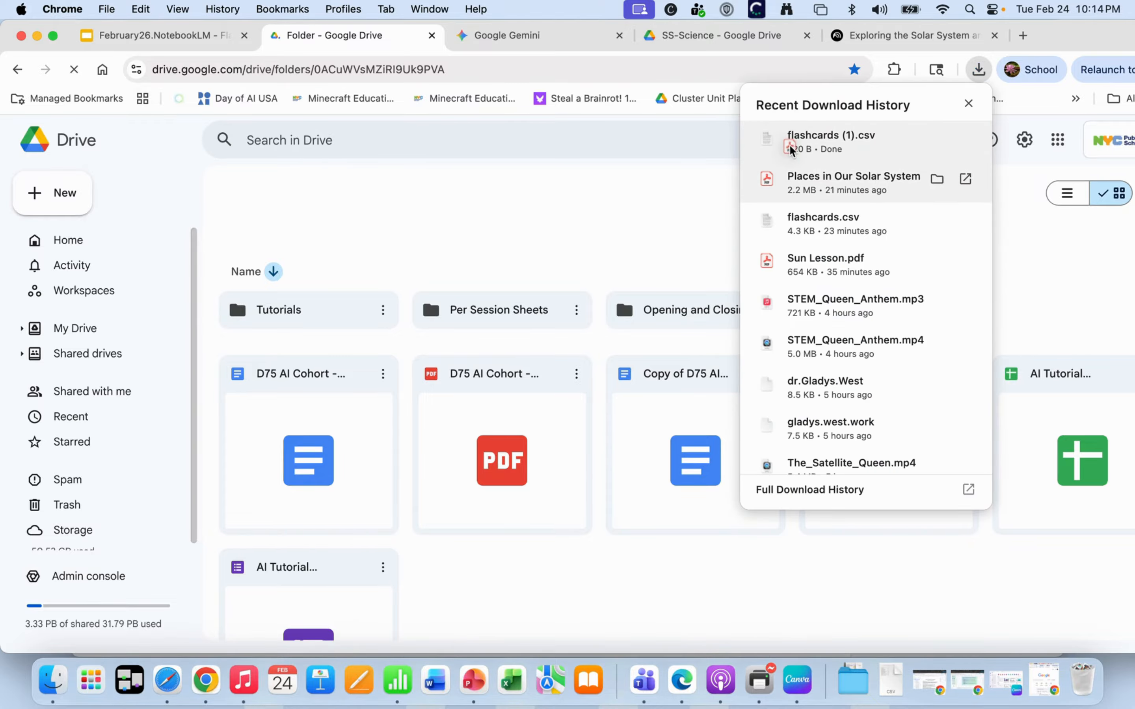
left_click(772, 136)
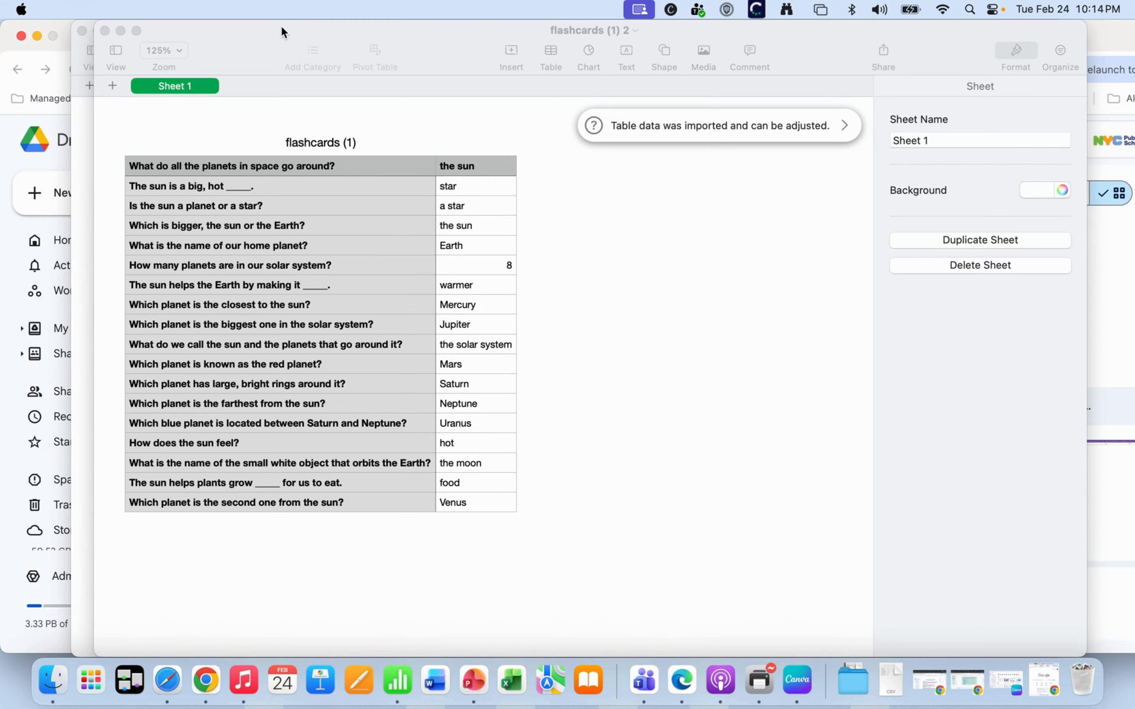
Step: Close both flashcards (1) spreadsheets and return to the "Exploring the Solar System and the Sun" notebook in Chrome
left_click(104, 31)
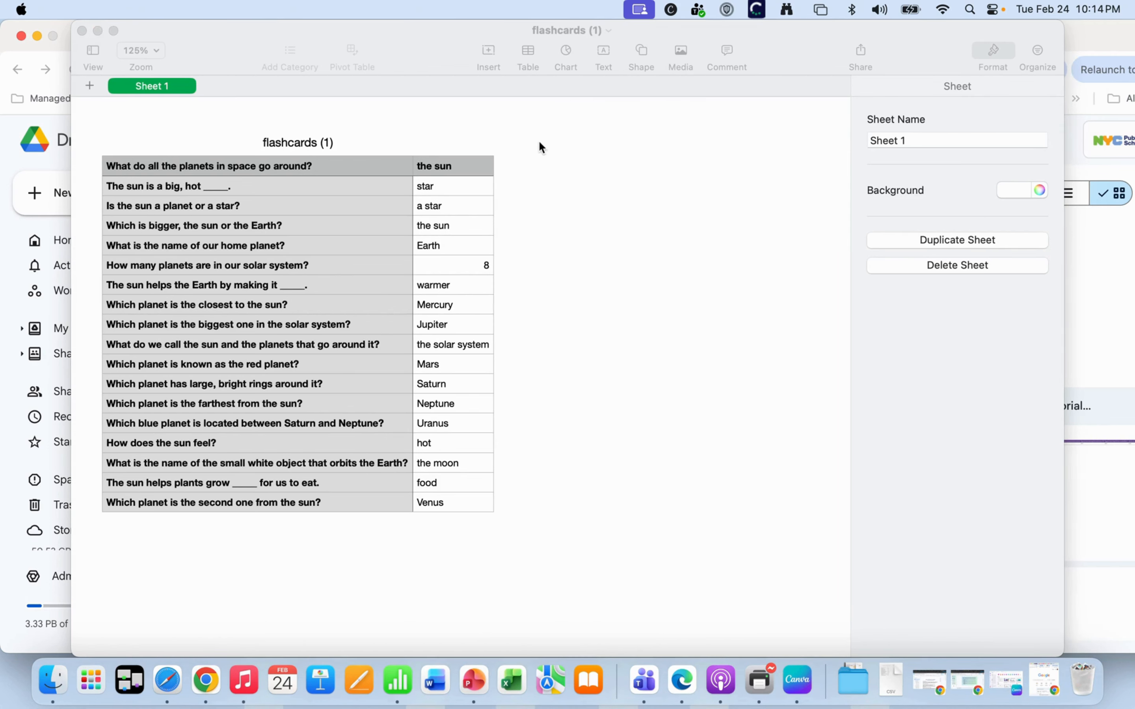
left_click(82, 32)
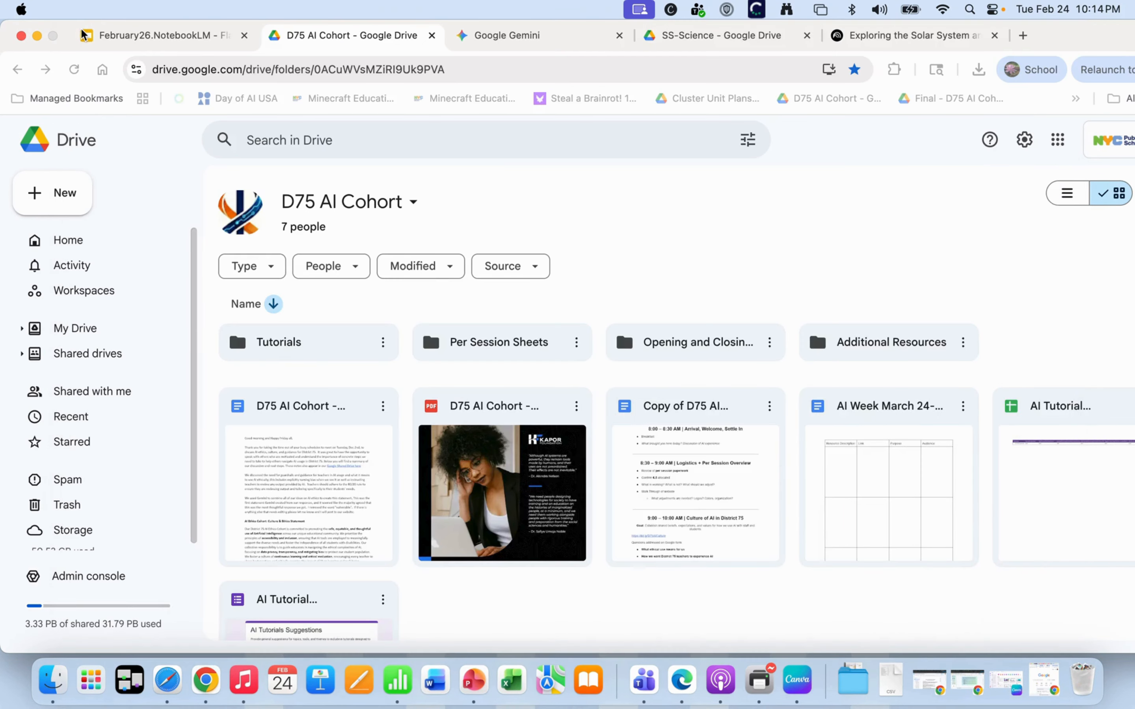
left_click(878, 37)
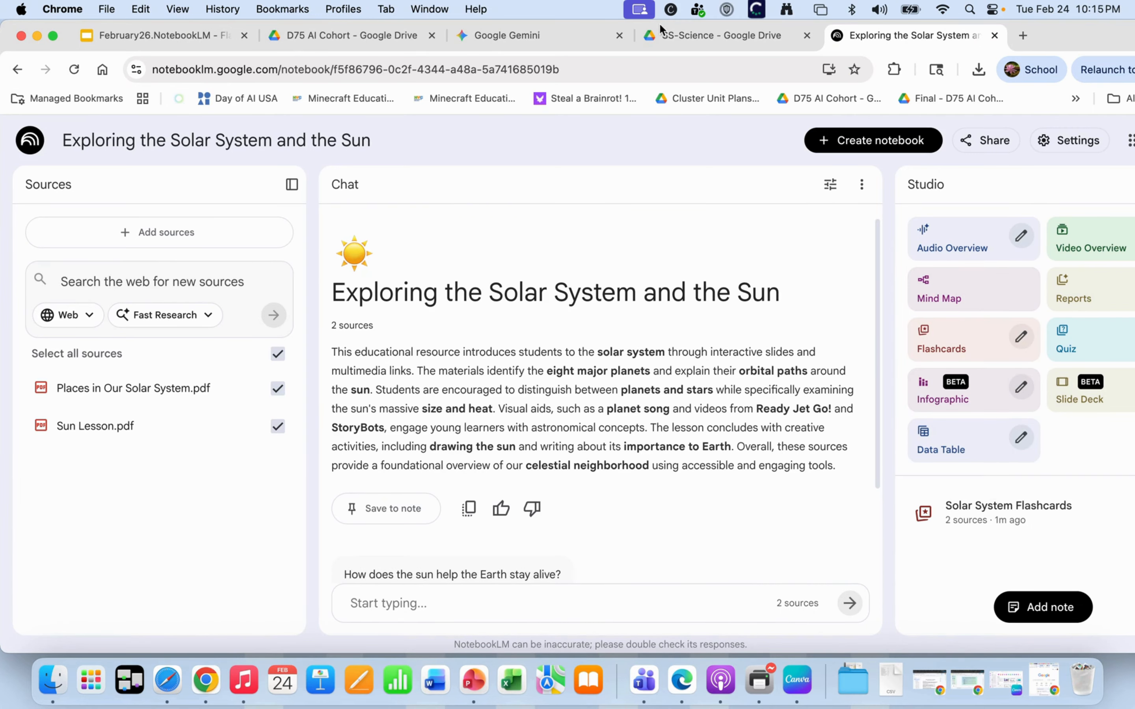
left_click(442, 64)
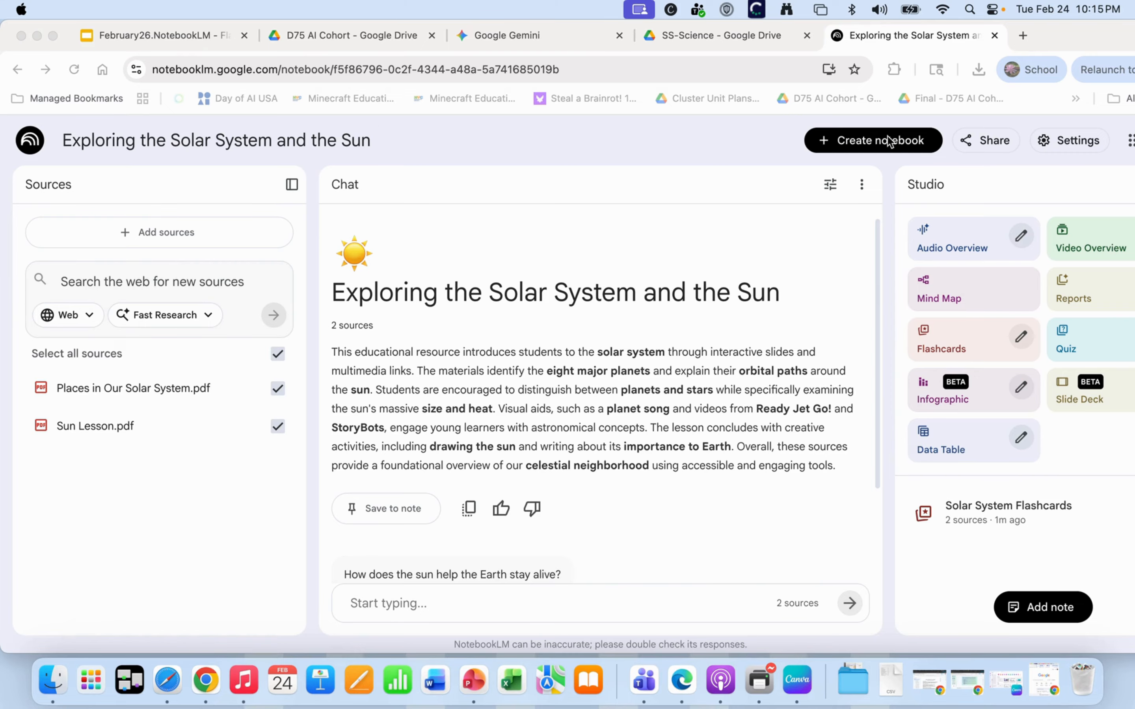
left_click_drag(1095, 33, 1033, 27)
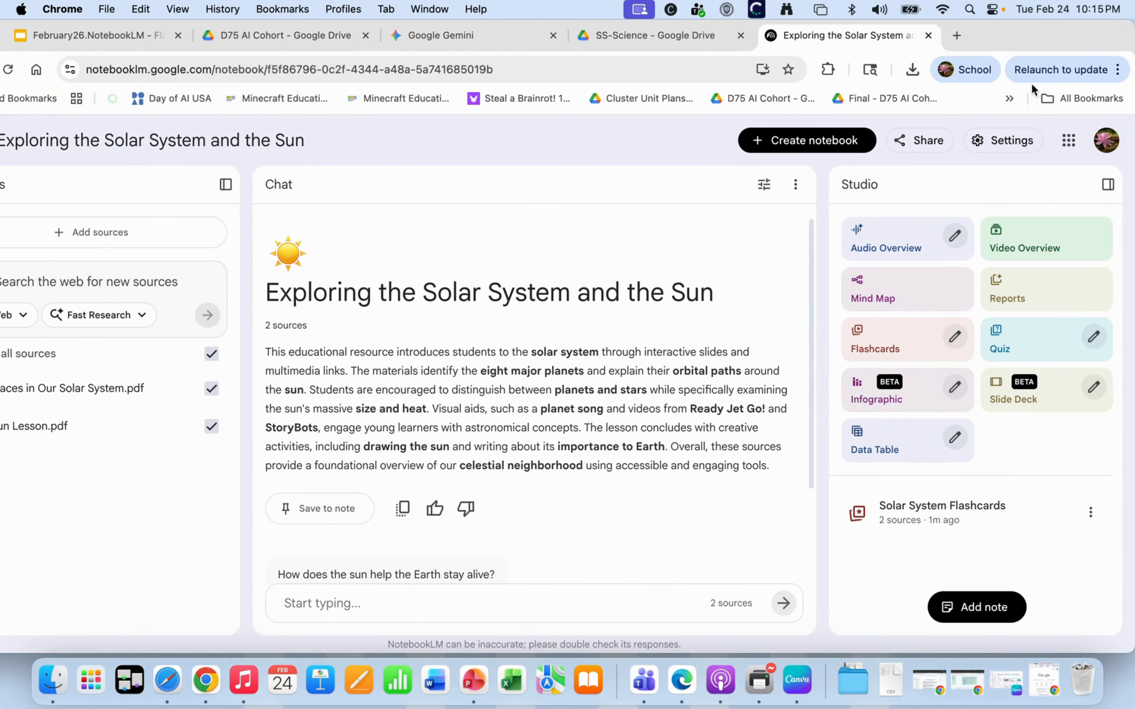
left_click_drag(1029, 26, 1048, 25)
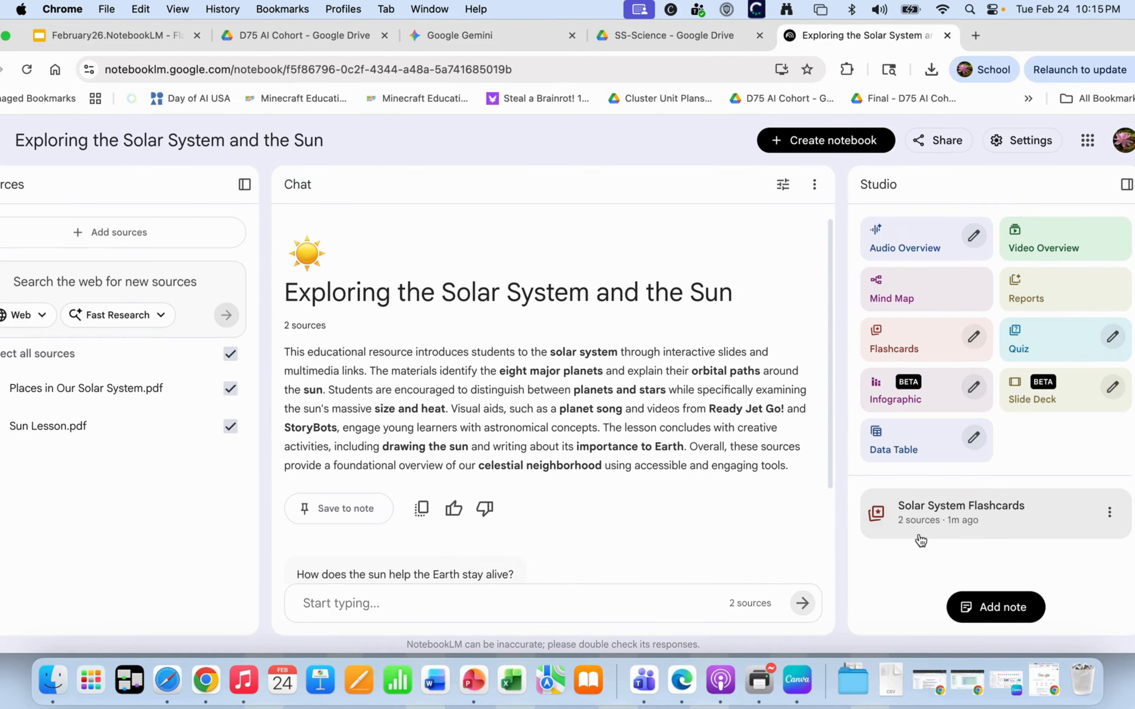
left_click_drag(1046, 22, 1096, 21)
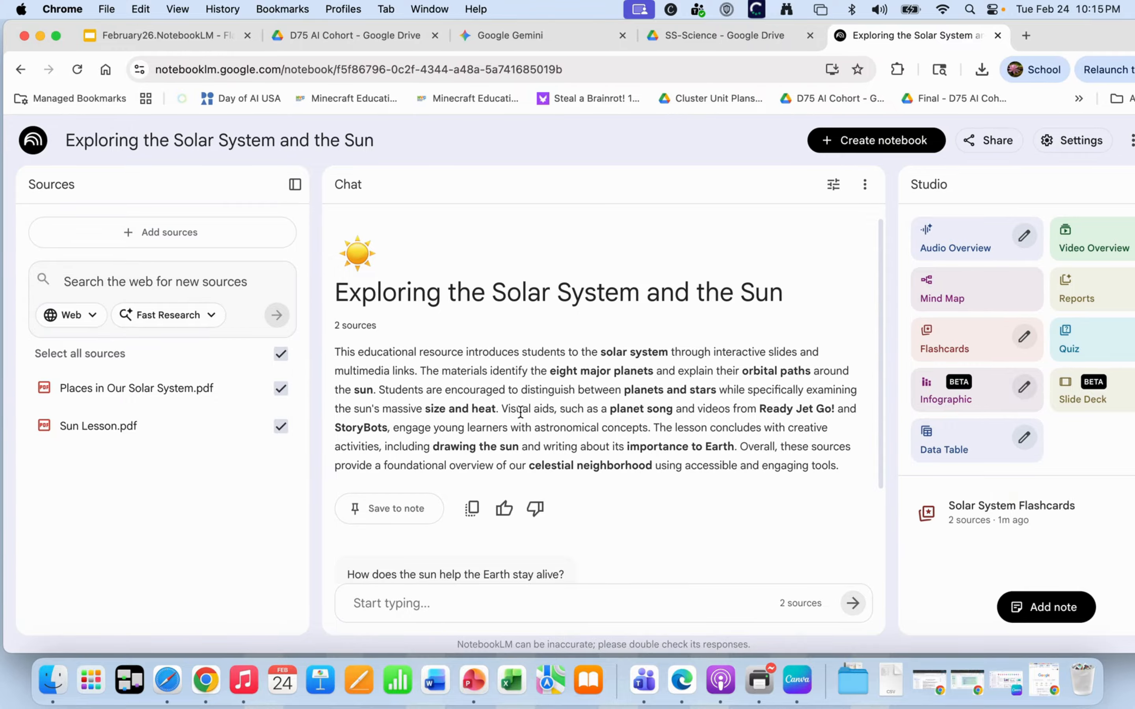